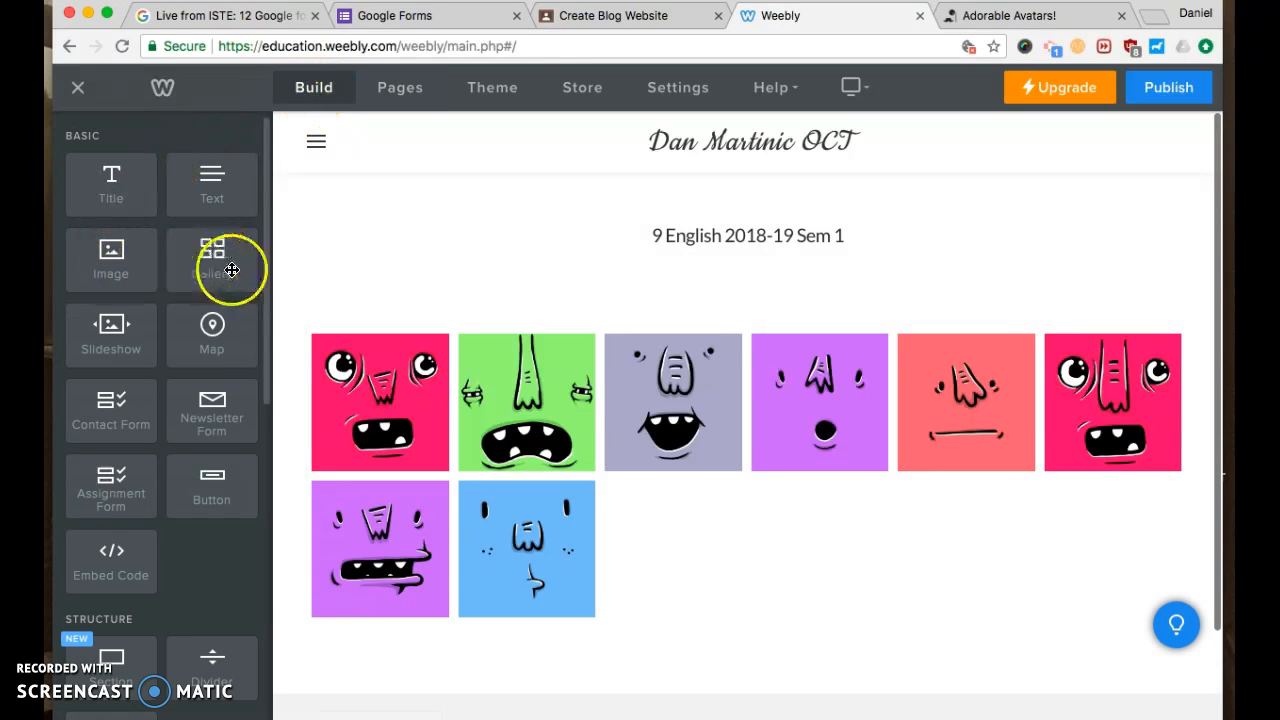
{"action": "mouse_move", "coordinate": [205, 256]}
{"action": "left_mouse_down"}
{"action": "mouse_move", "coordinate": [280, 289]}
{"action": "mouse_move", "coordinate": [351, 294]}
{"action": "mouse_move", "coordinate": [296, 297]}
{"action": "mouse_move", "coordinate": [209, 255]}
{"action": "left_mouse_up"}
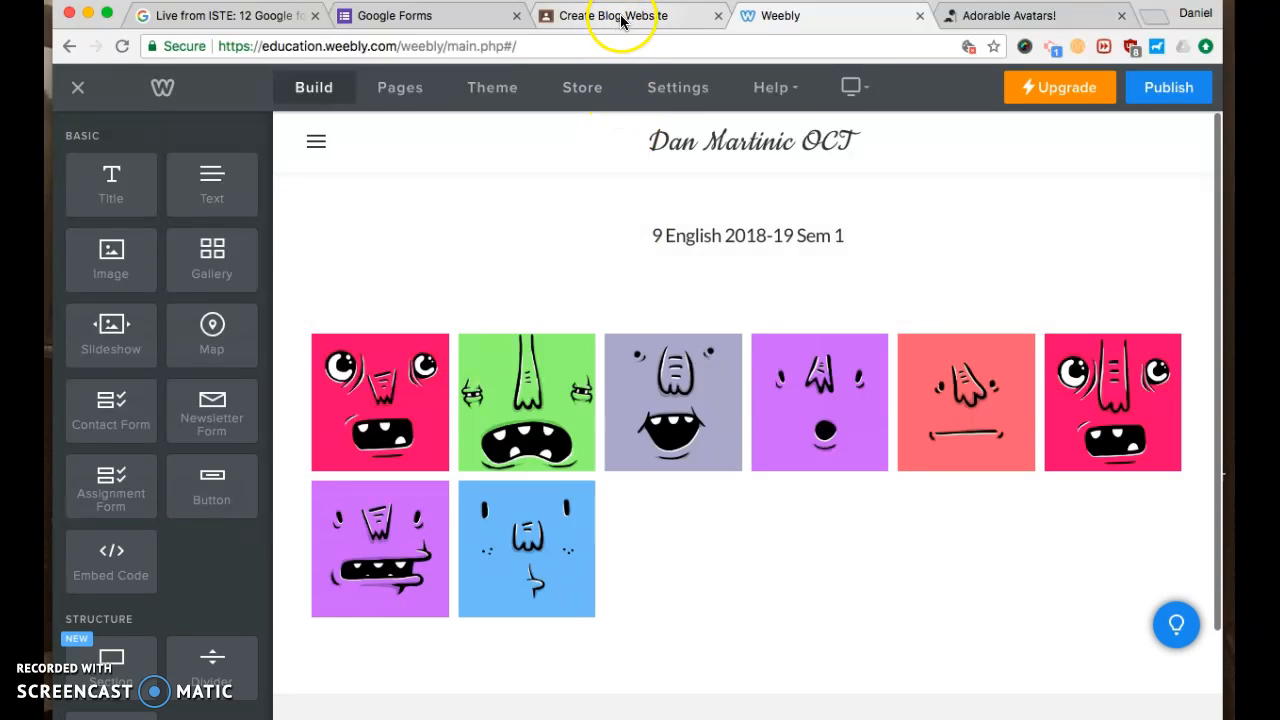
Switch to the Create Blog Website assignment in Google Classroom and copy the blog link from the next student's private comment.
{"action": "left_click", "coordinate": [622, 17]}
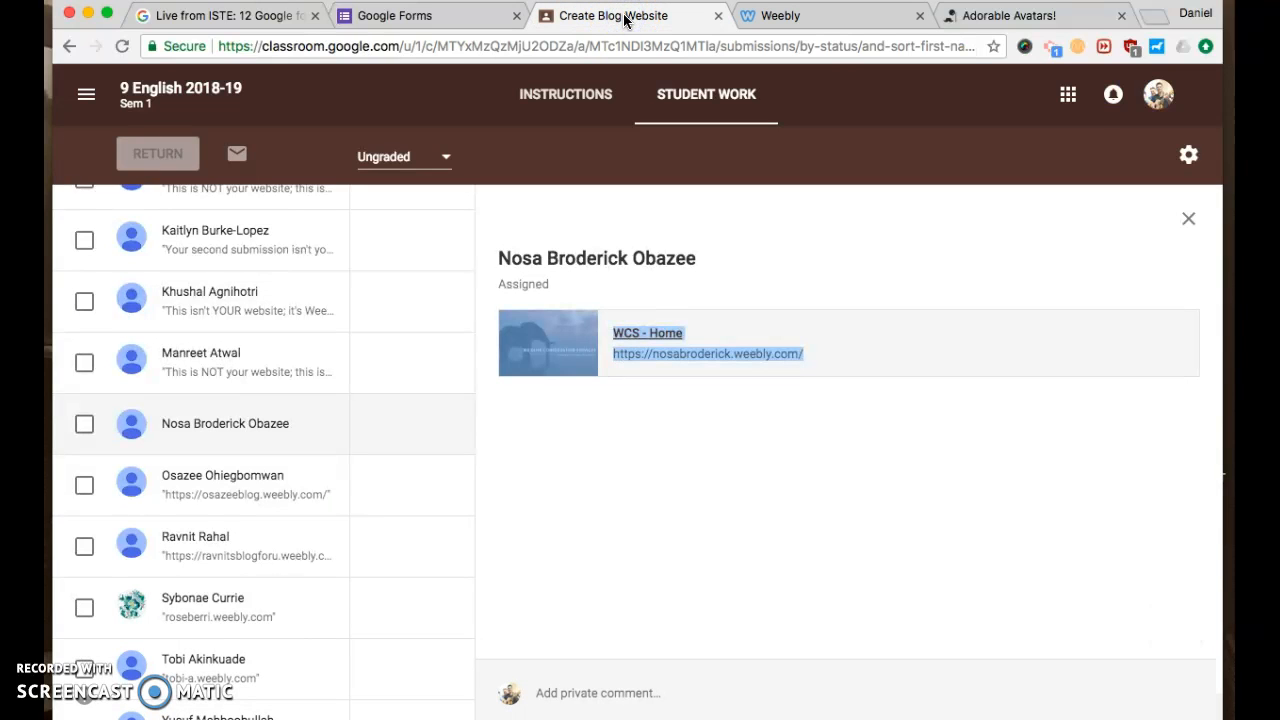
{"action": "left_click", "coordinate": [211, 484]}
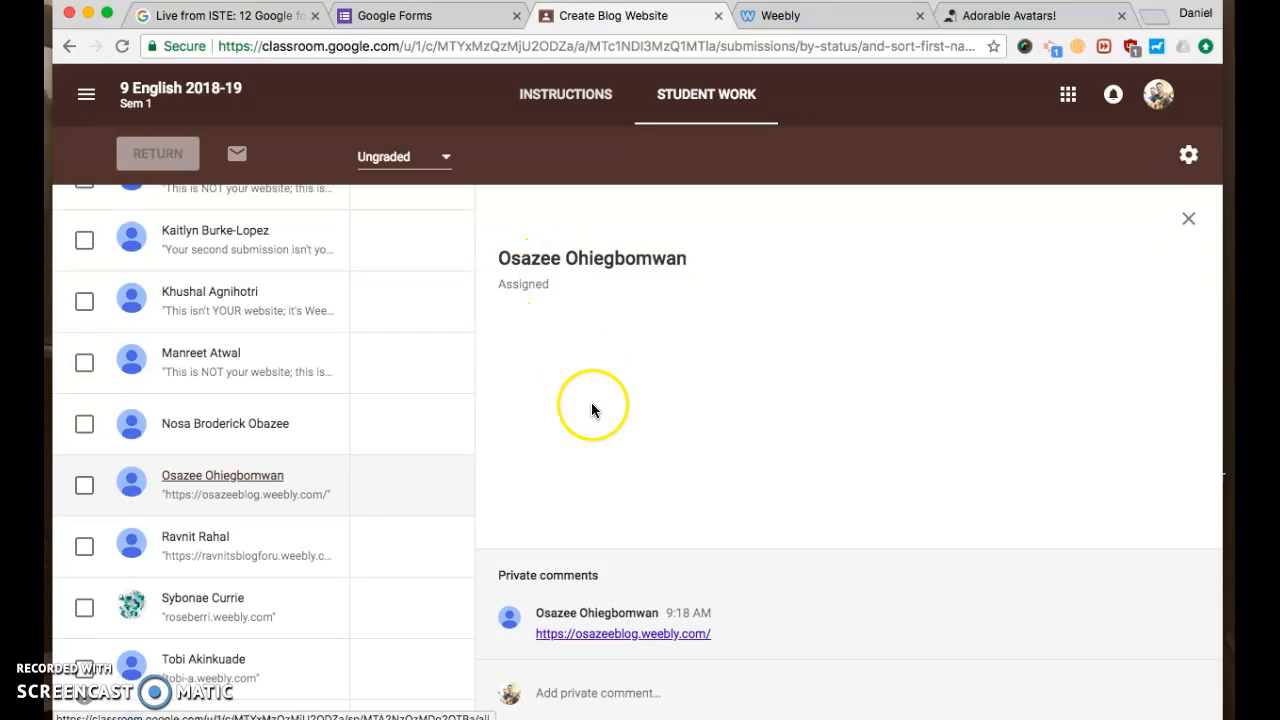
{"action": "right_click", "coordinate": [610, 640]}
{"action": "left_click", "coordinate": [659, 582]}
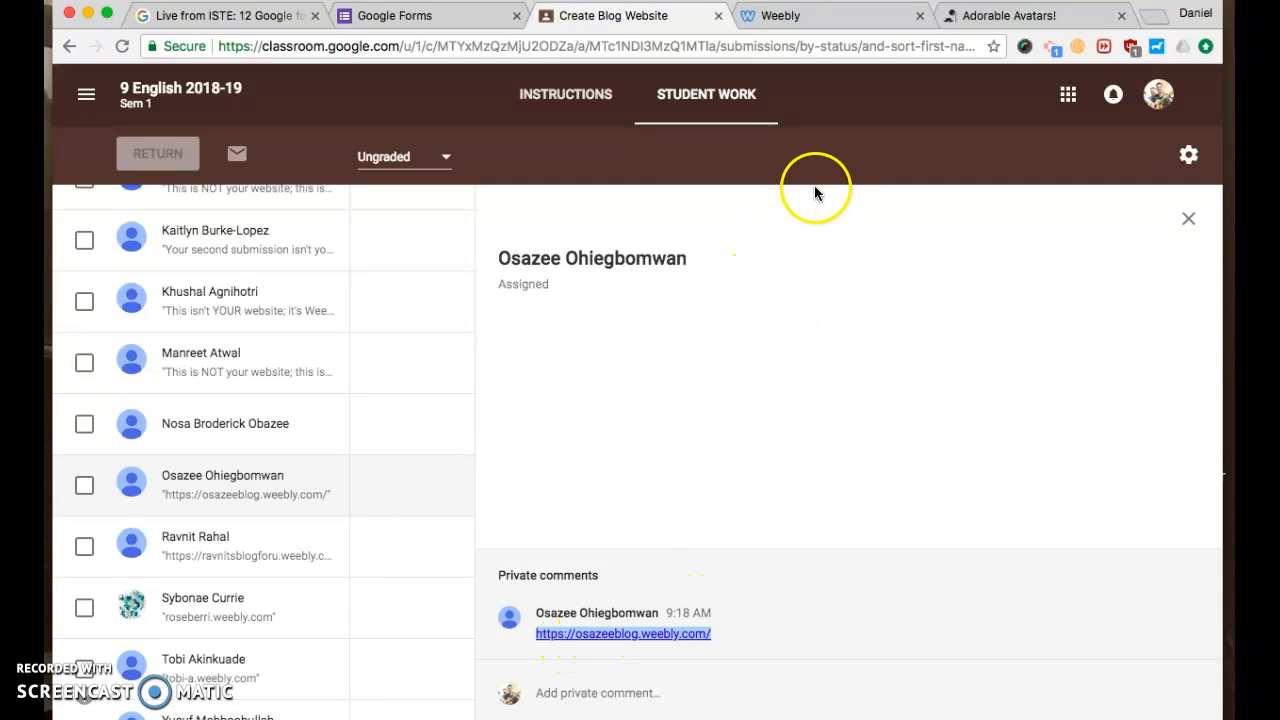
In Adorable Avatars, generate an avatar with the student's first name as identifier and capture the face square as a screenshot.
{"action": "left_click", "coordinate": [989, 18]}
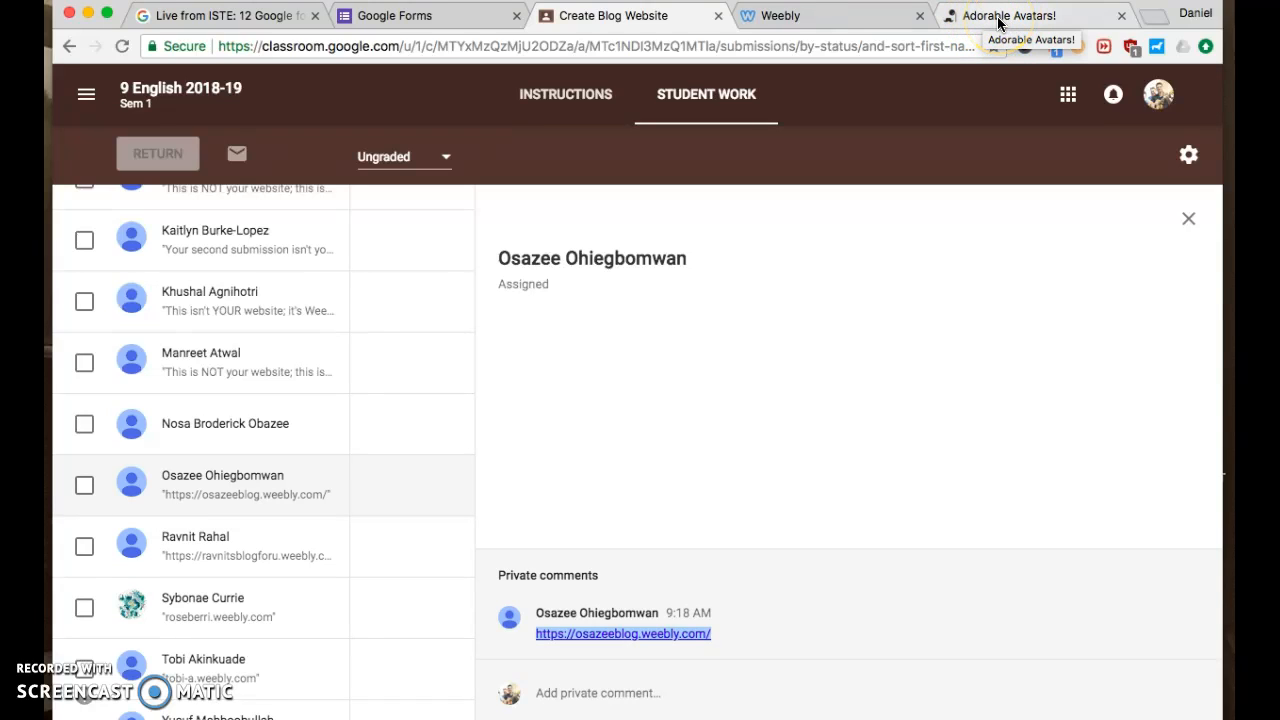
{"action": "left_click", "coordinate": [998, 18]}
{"action": "left_click", "coordinate": [232, 312]}
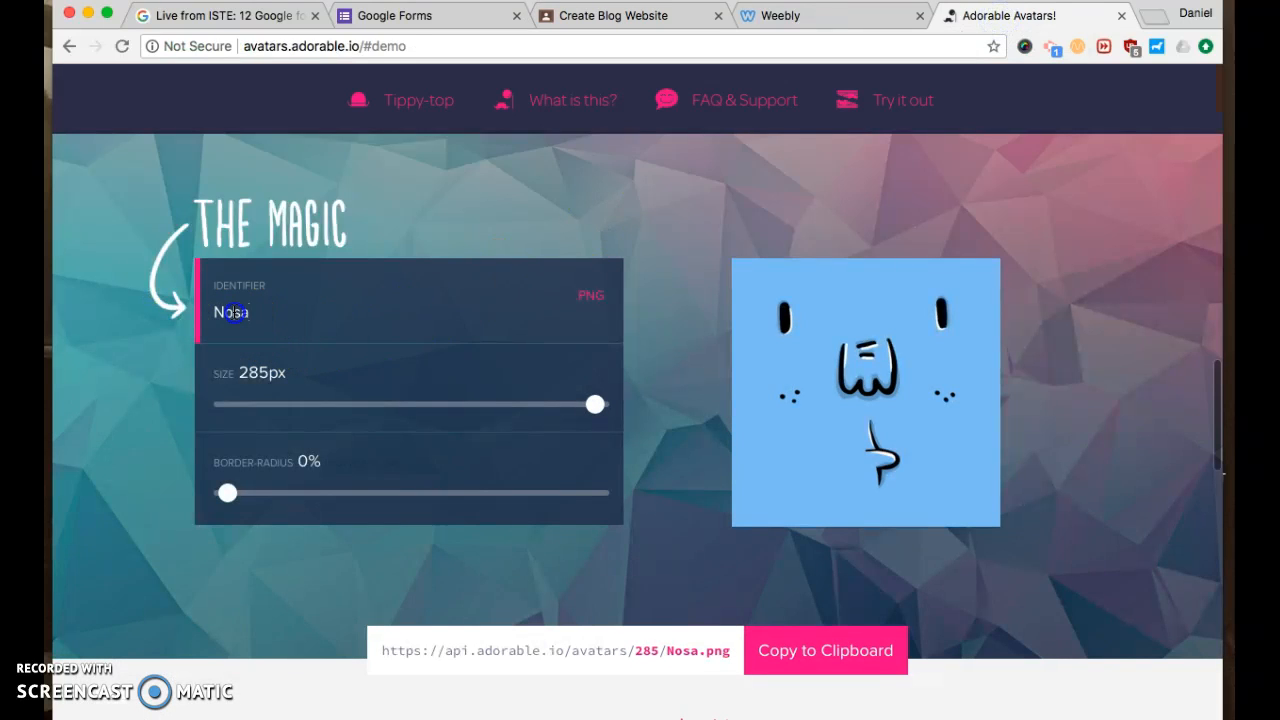
{"action": "type", "text": "Osazee"}
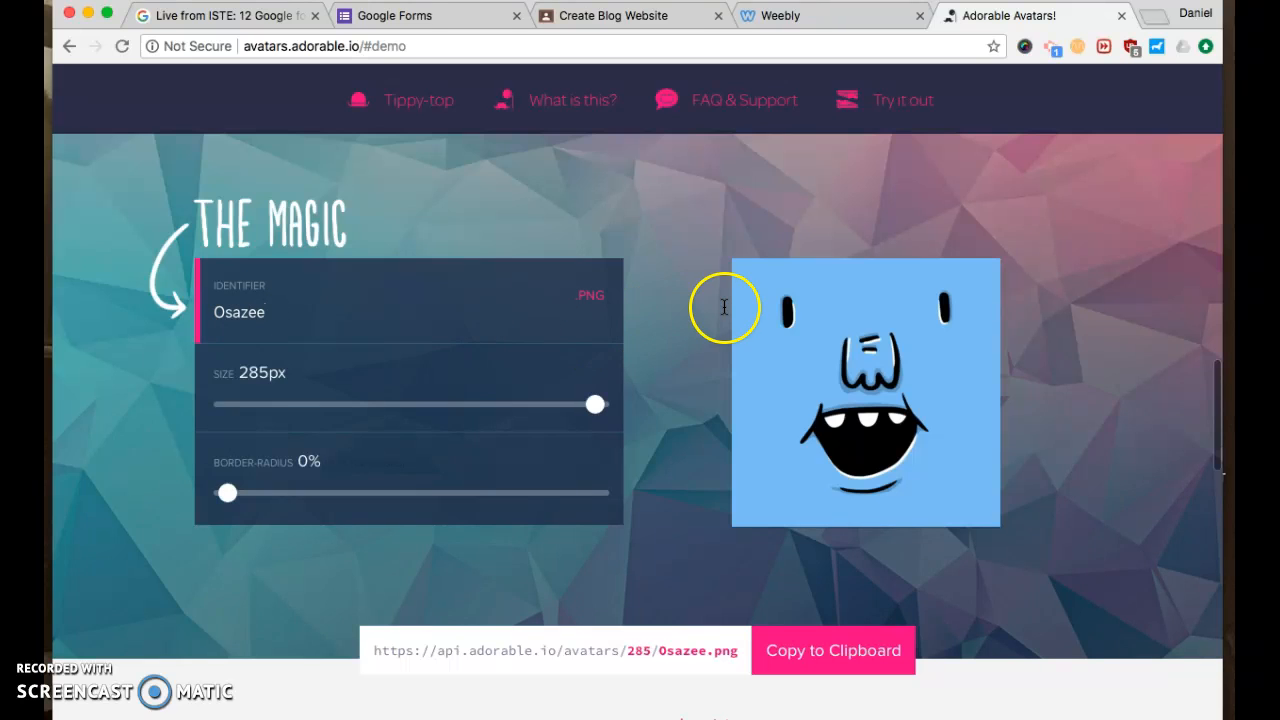
{"action": "left_click_drag", "start_coordinate": [735, 262], "coordinate": [998, 524]}
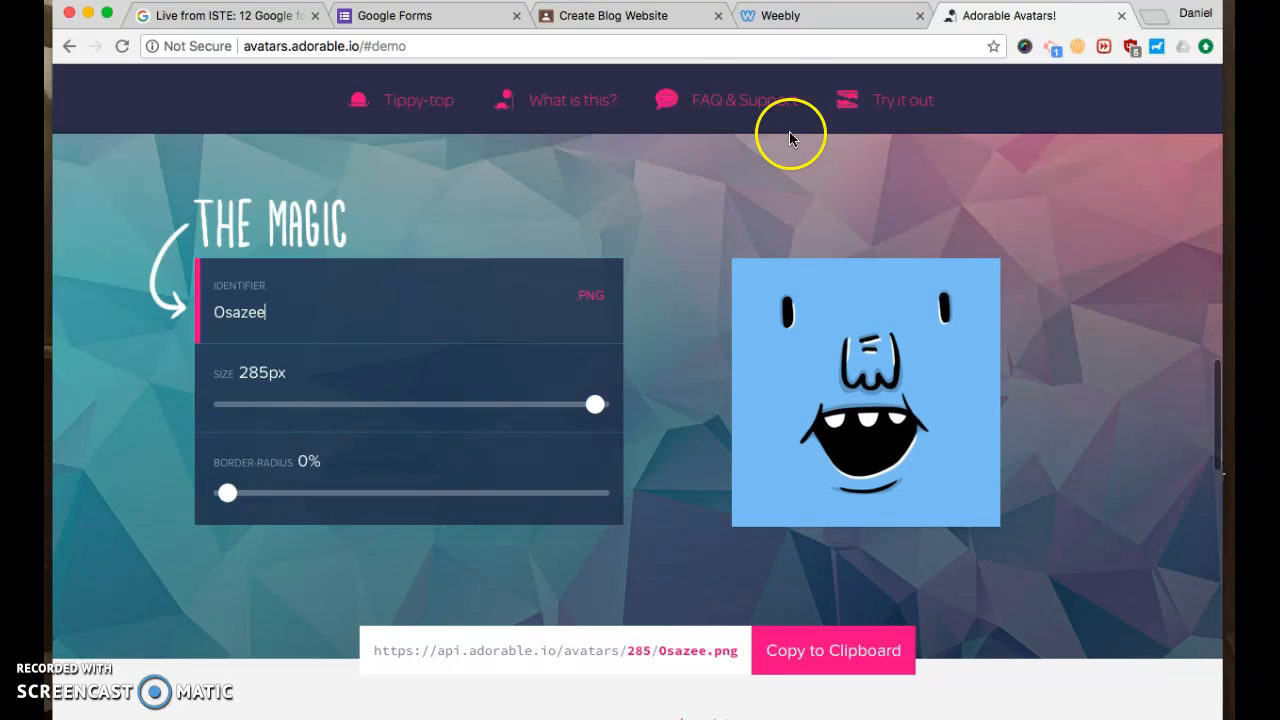
Switch to Weebly and upload the captured avatar from the Desktop into the class page's gallery.
{"action": "left_click", "coordinate": [793, 19]}
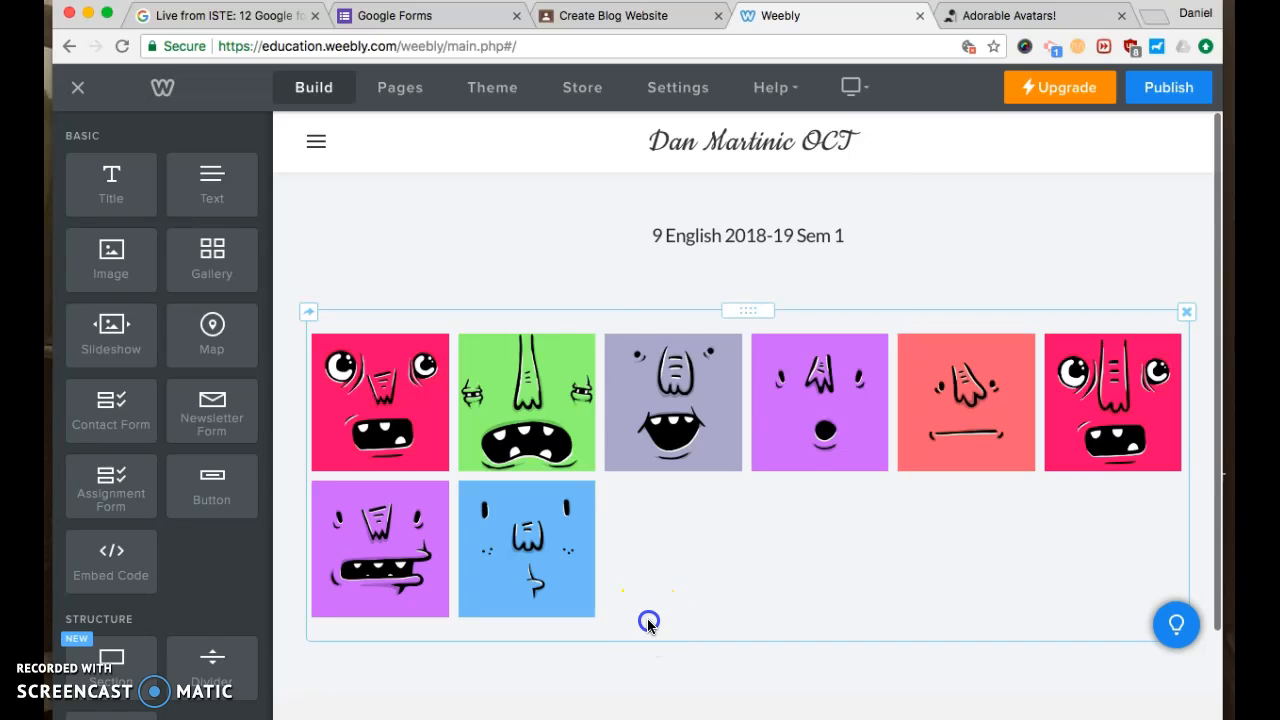
{"action": "left_click", "coordinate": [648, 622]}
{"action": "left_click", "coordinate": [734, 210]}
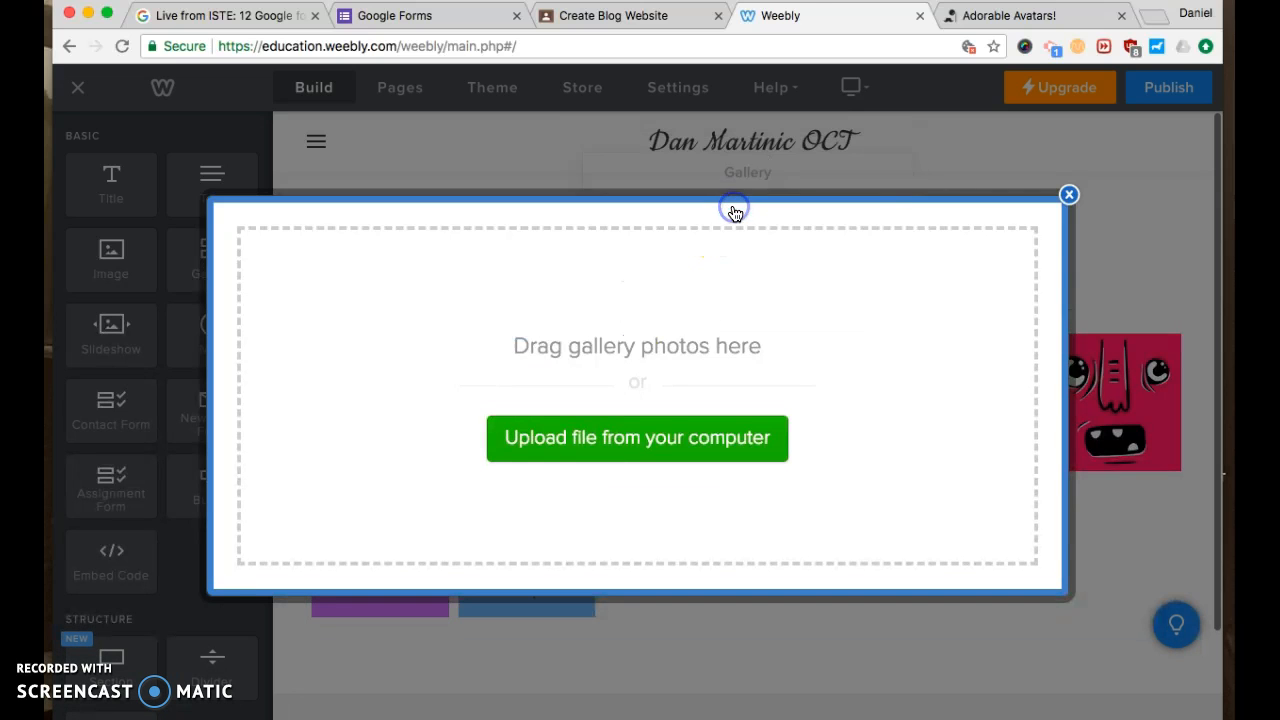
{"action": "left_click", "coordinate": [656, 418]}
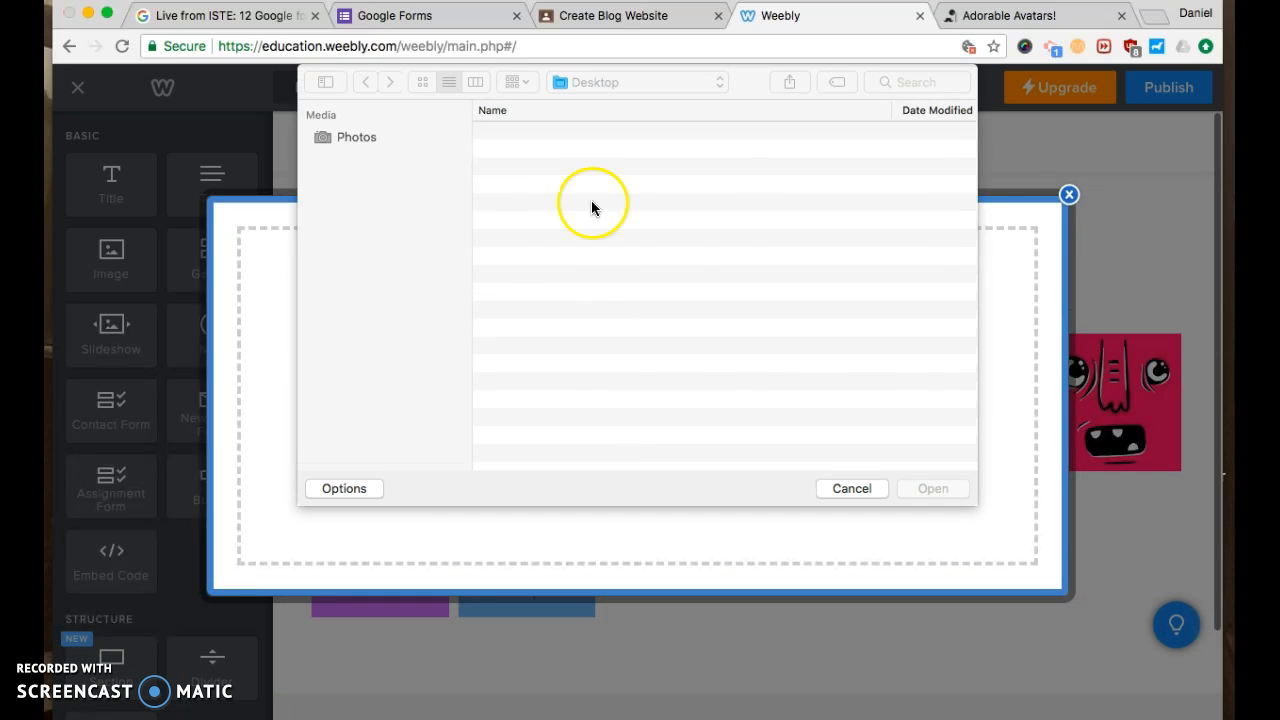
{"action": "double_click", "coordinate": [564, 132]}
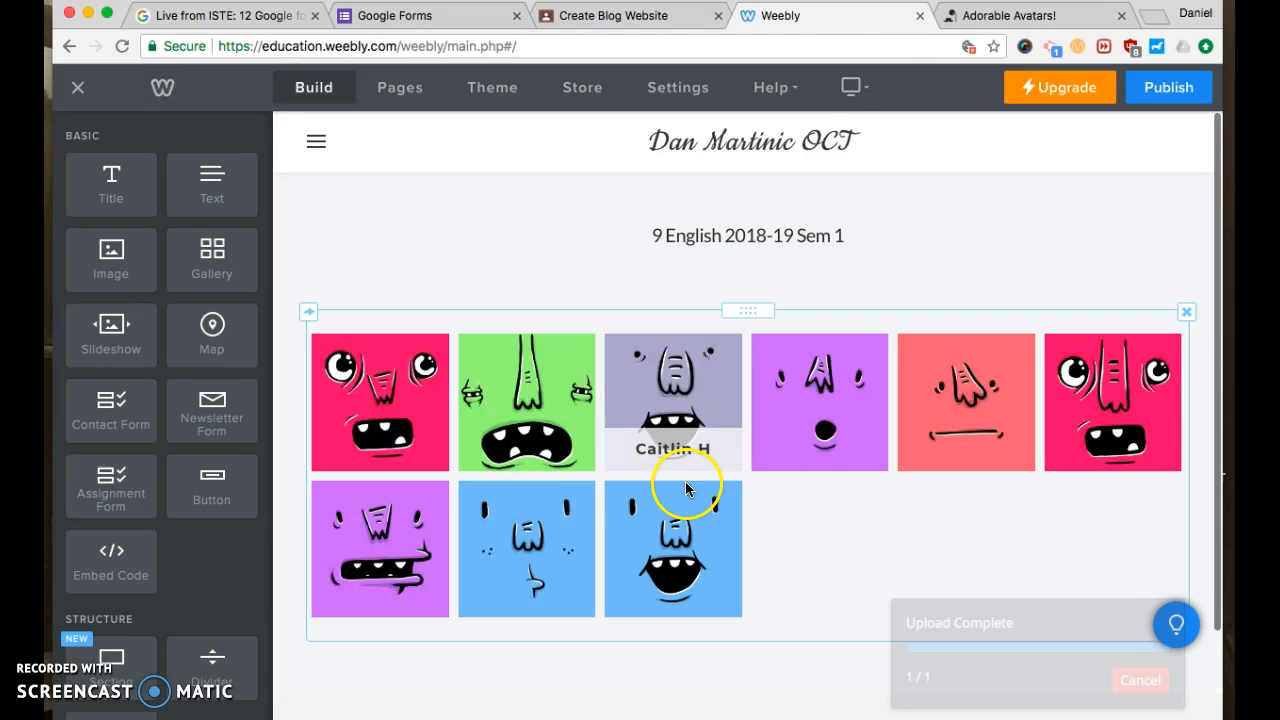
Caption the ninth gallery image, the blue open-mouthed avatar, with the student's first name.
{"action": "left_click", "coordinate": [667, 525]}
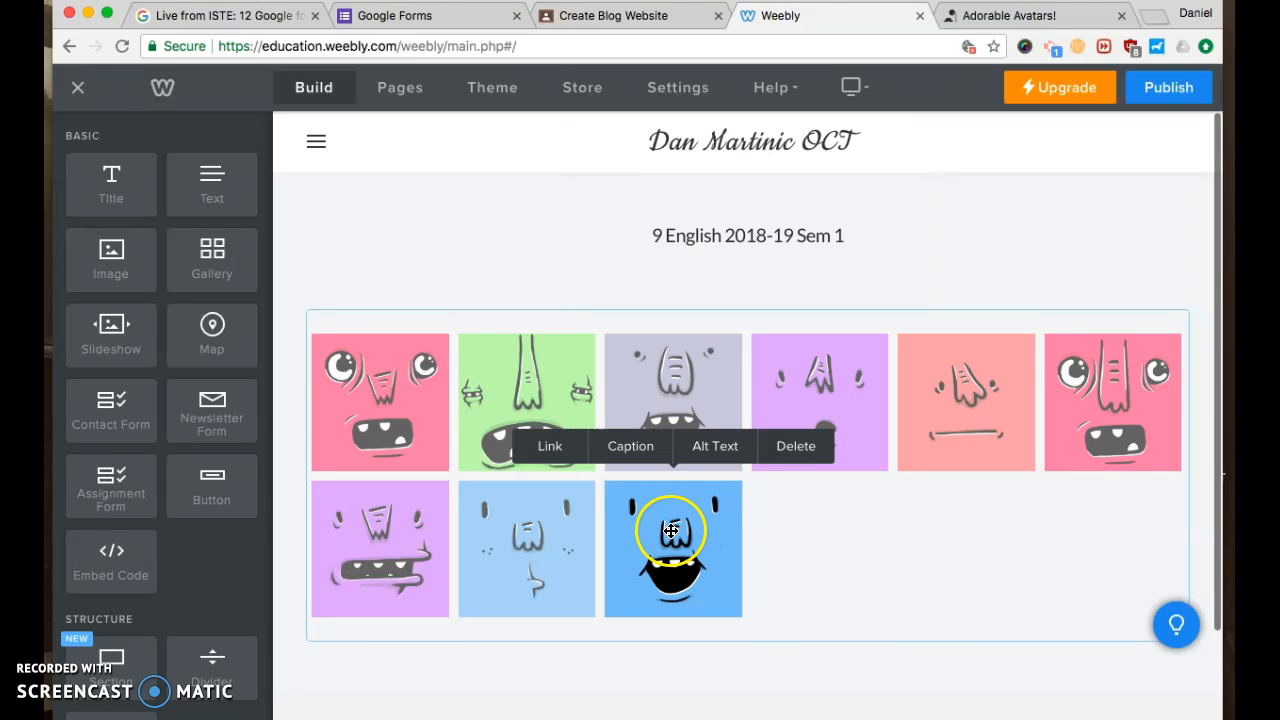
{"action": "left_click", "coordinate": [631, 449]}
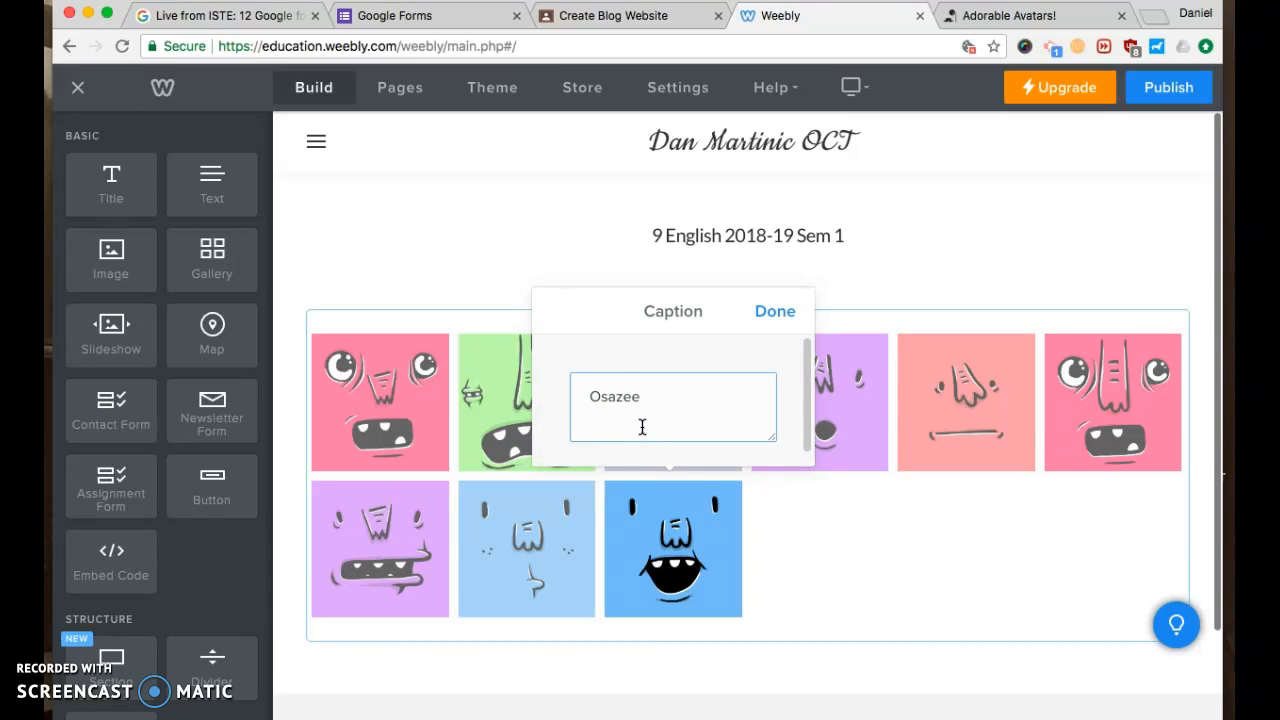
{"action": "left_click", "coordinate": [764, 313]}
Link the ninth gallery image to the copied student blog address as a Website URL and bring up the gallery settings.
{"action": "left_click", "coordinate": [663, 523]}
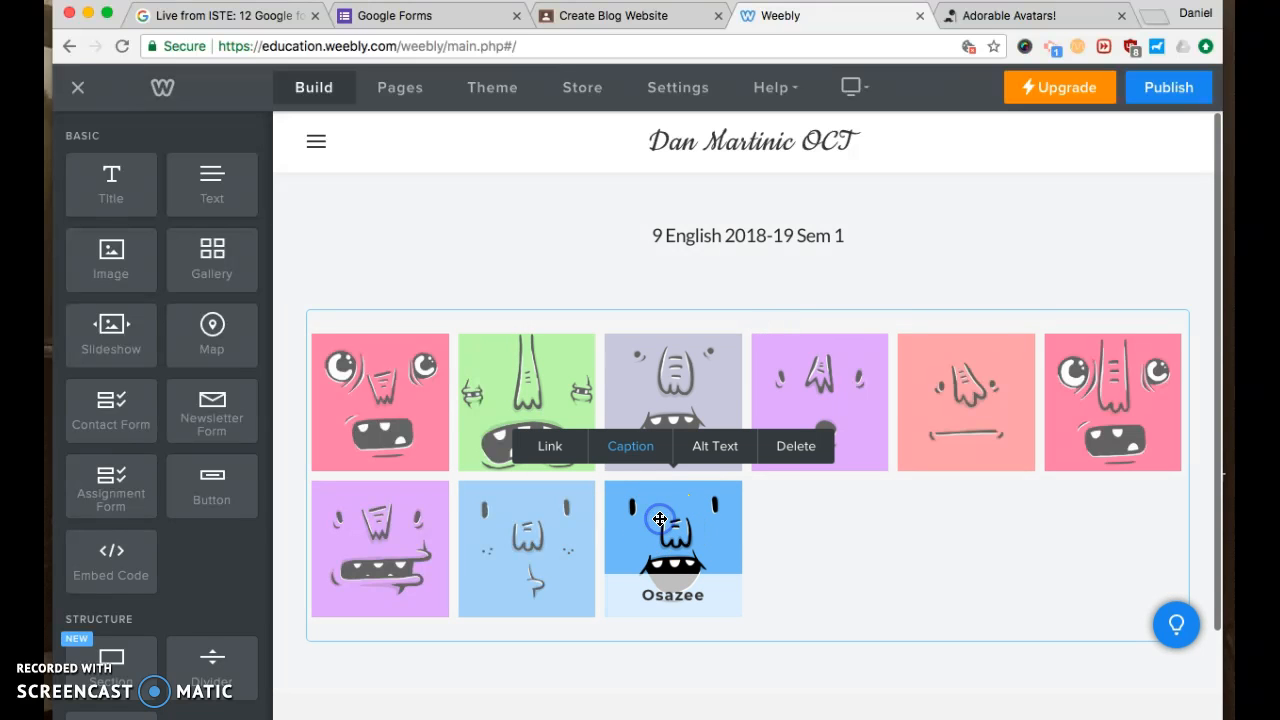
{"action": "left_click", "coordinate": [545, 450]}
{"action": "left_click", "coordinate": [586, 295]}
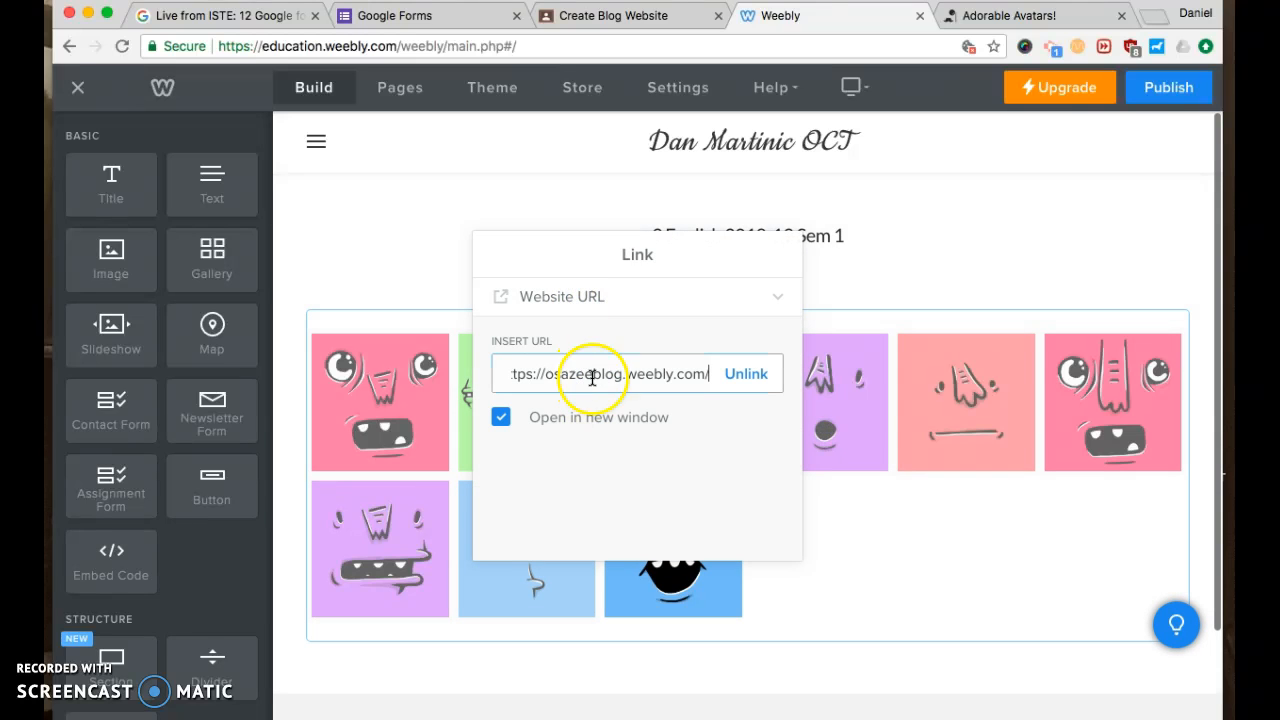
{"action": "left_click", "coordinate": [704, 500]}
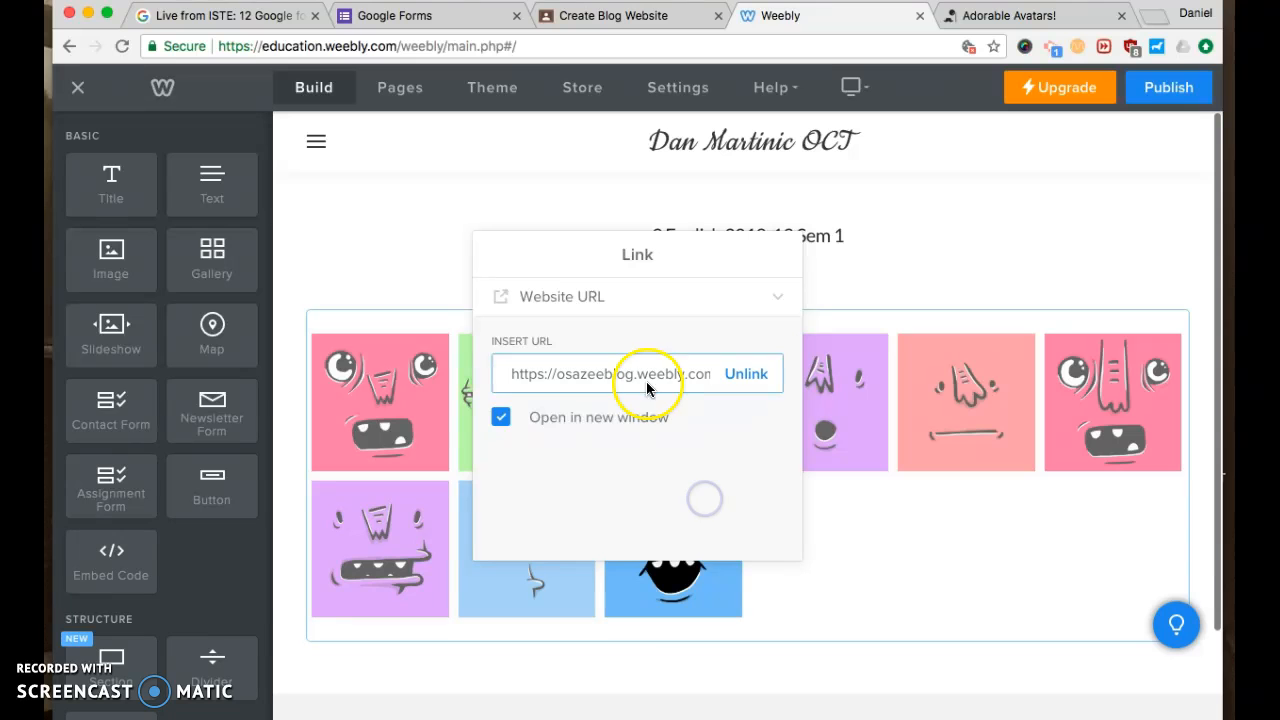
{"action": "left_click", "coordinate": [772, 626]}
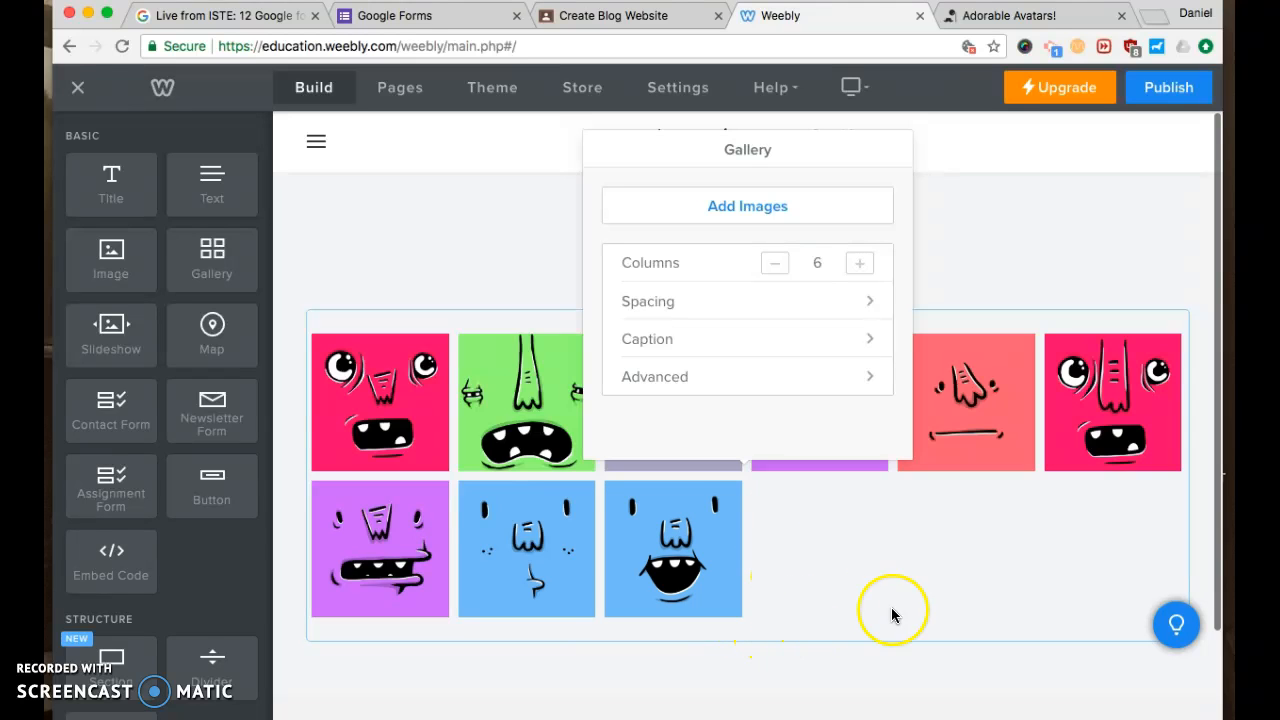
{"action": "left_click", "coordinate": [745, 210]}
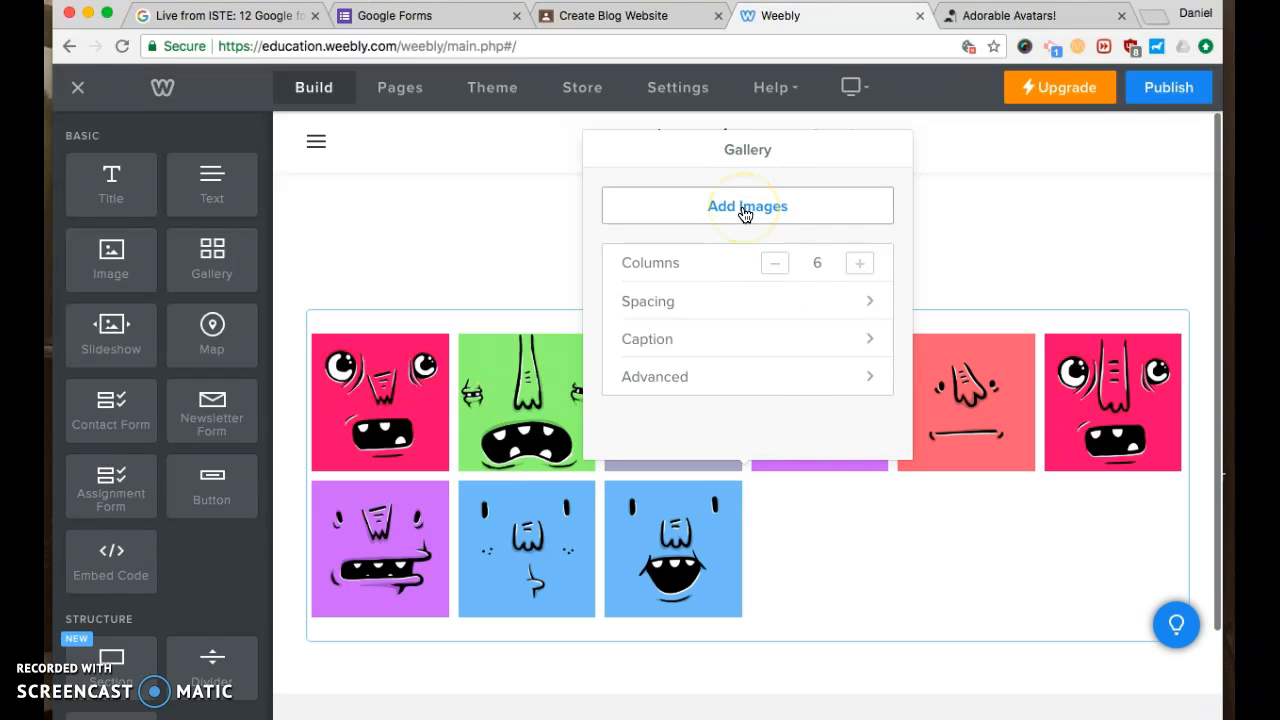
Return to Google Classroom and copy the blog link from the private comment of the following student in the list.
{"action": "left_click", "coordinate": [608, 15]}
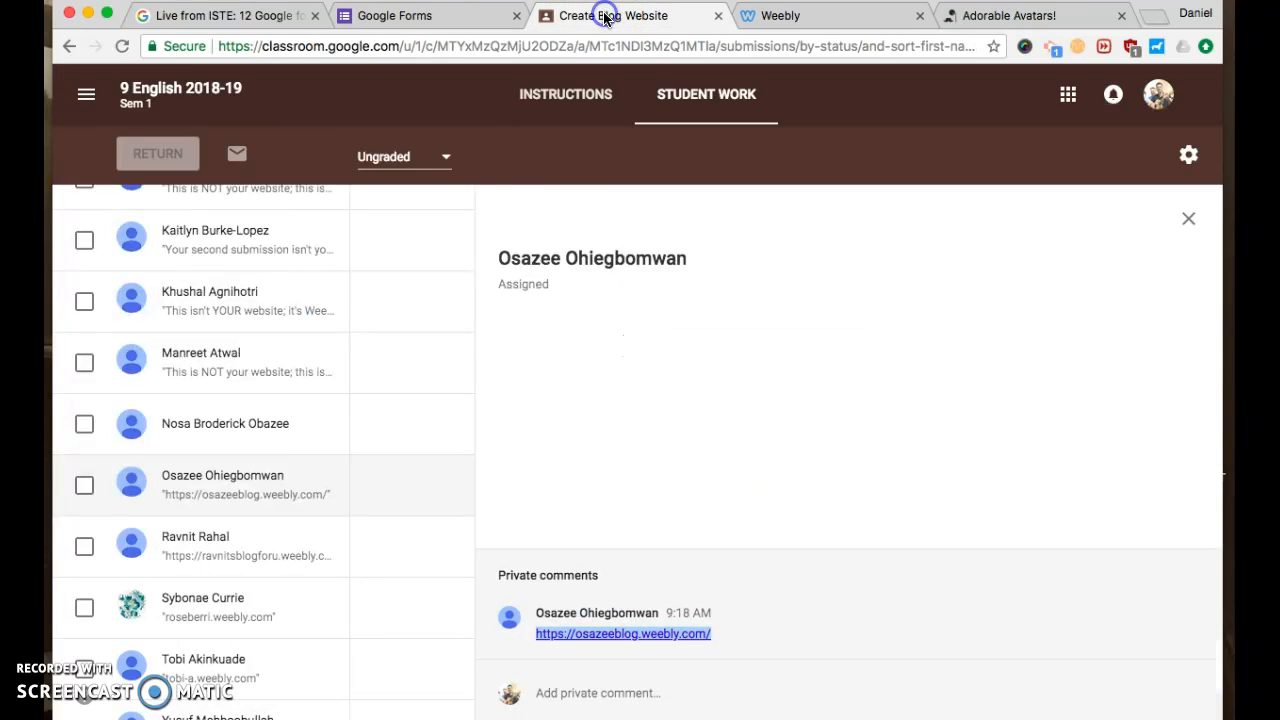
{"action": "left_click", "coordinate": [200, 540]}
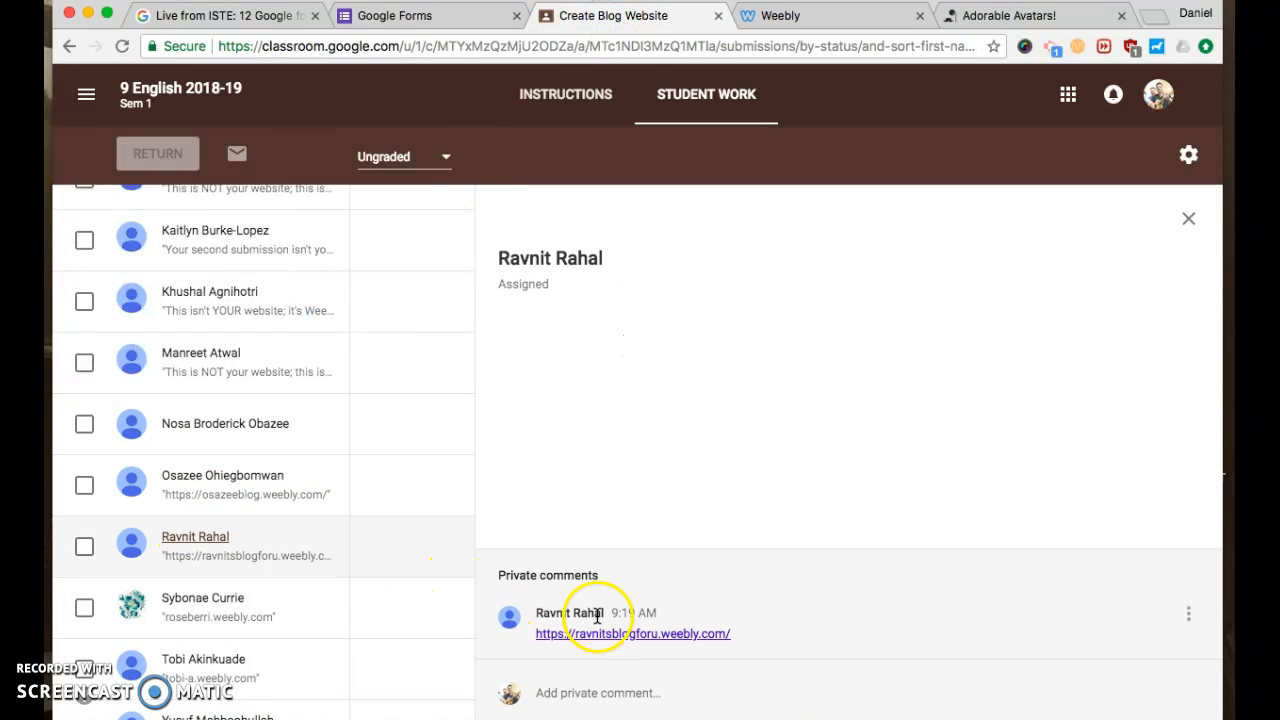
{"action": "right_click", "coordinate": [607, 638]}
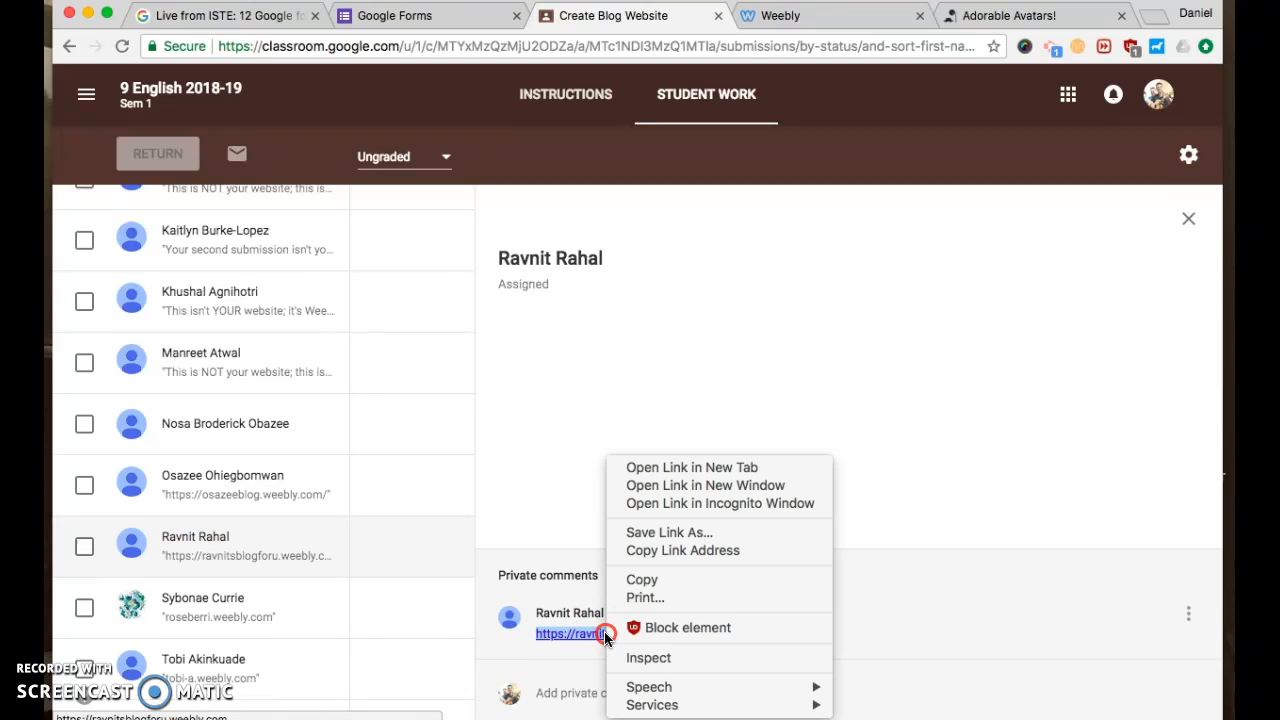
{"action": "left_click", "coordinate": [641, 580]}
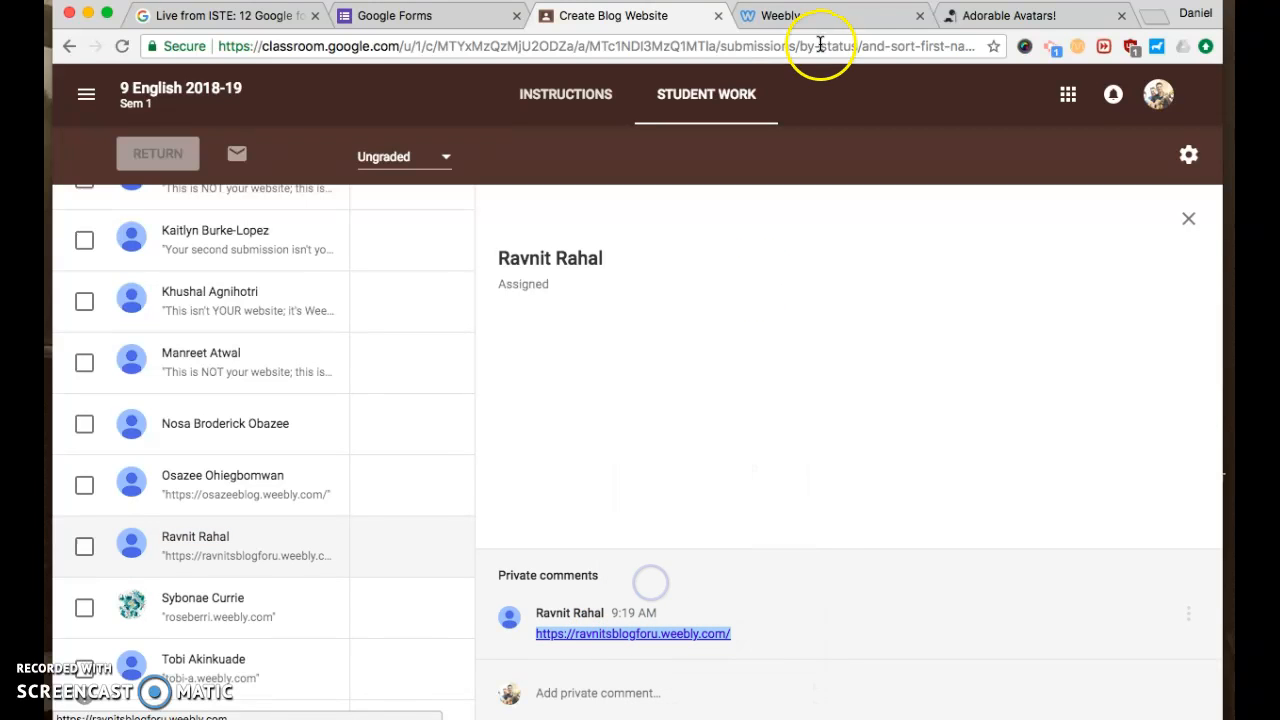
In Adorable Avatars, replace the identifier with this second student's first name and capture the new avatar as a screenshot.
{"action": "left_click", "coordinate": [997, 18]}
{"action": "left_click", "coordinate": [231, 308]}
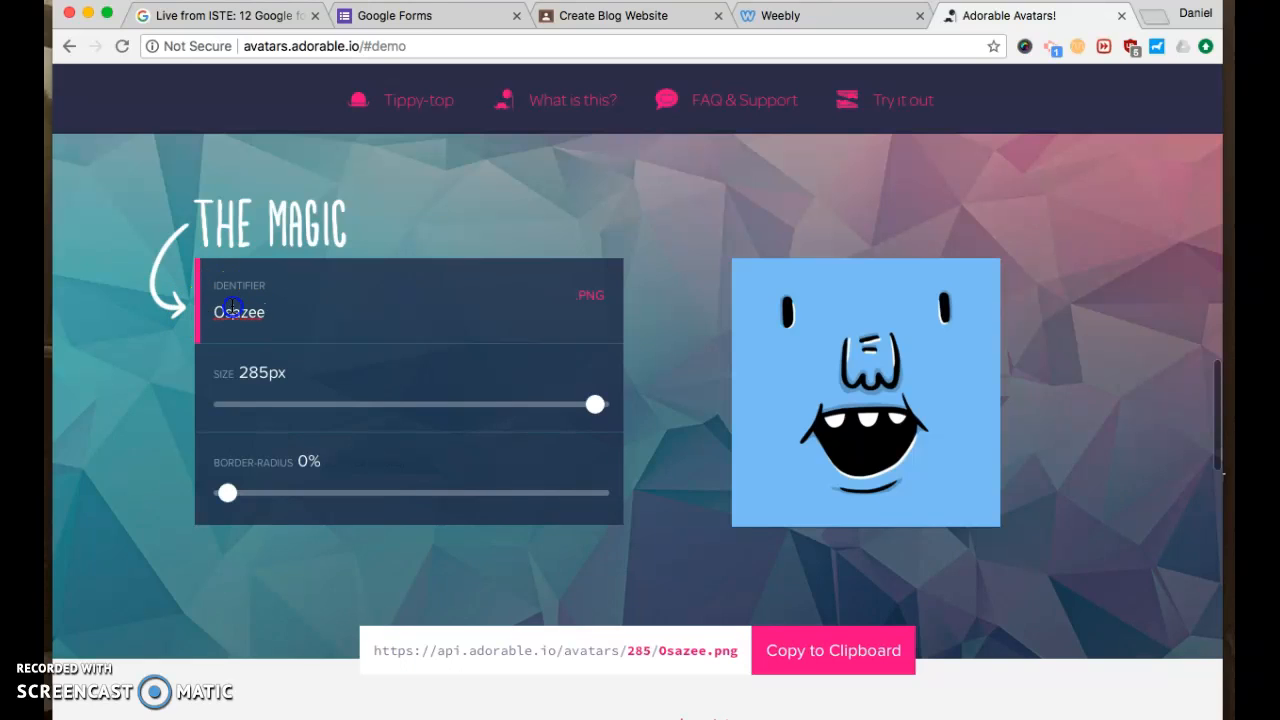
{"action": "type", "text": "Ravnit"}
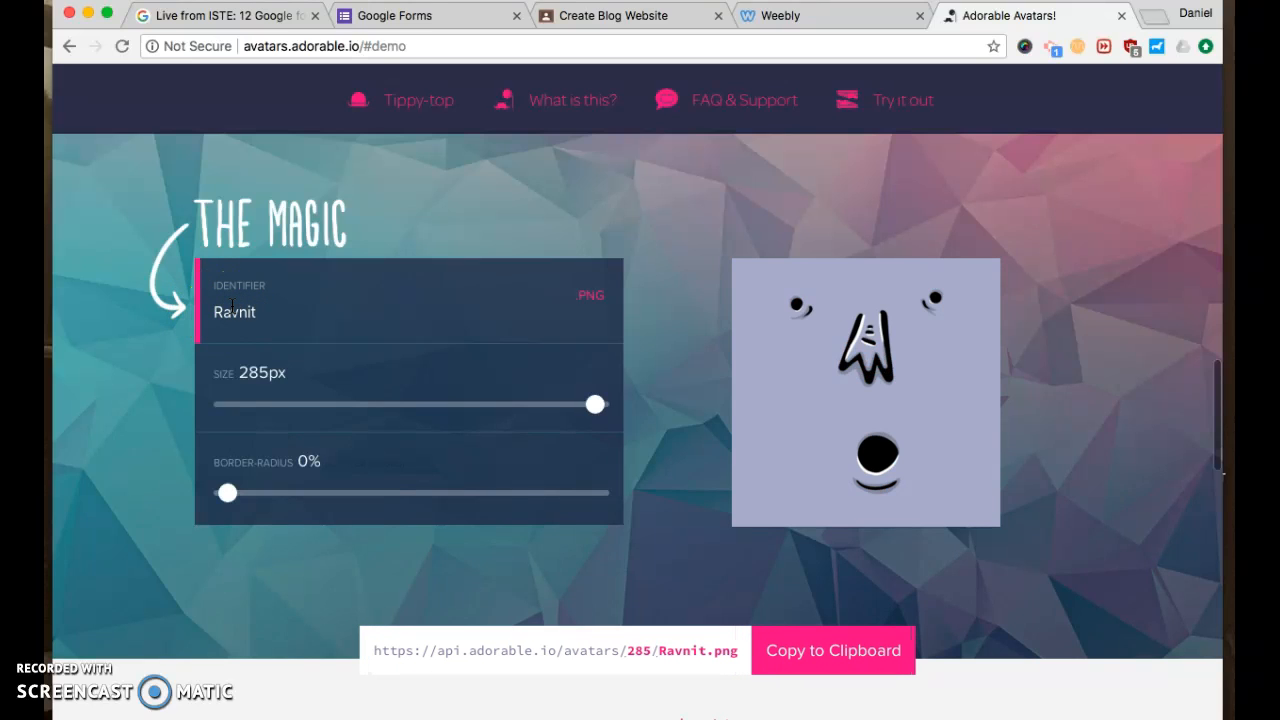
{"action": "left_click_drag", "start_coordinate": [735, 260], "coordinate": [995, 525]}
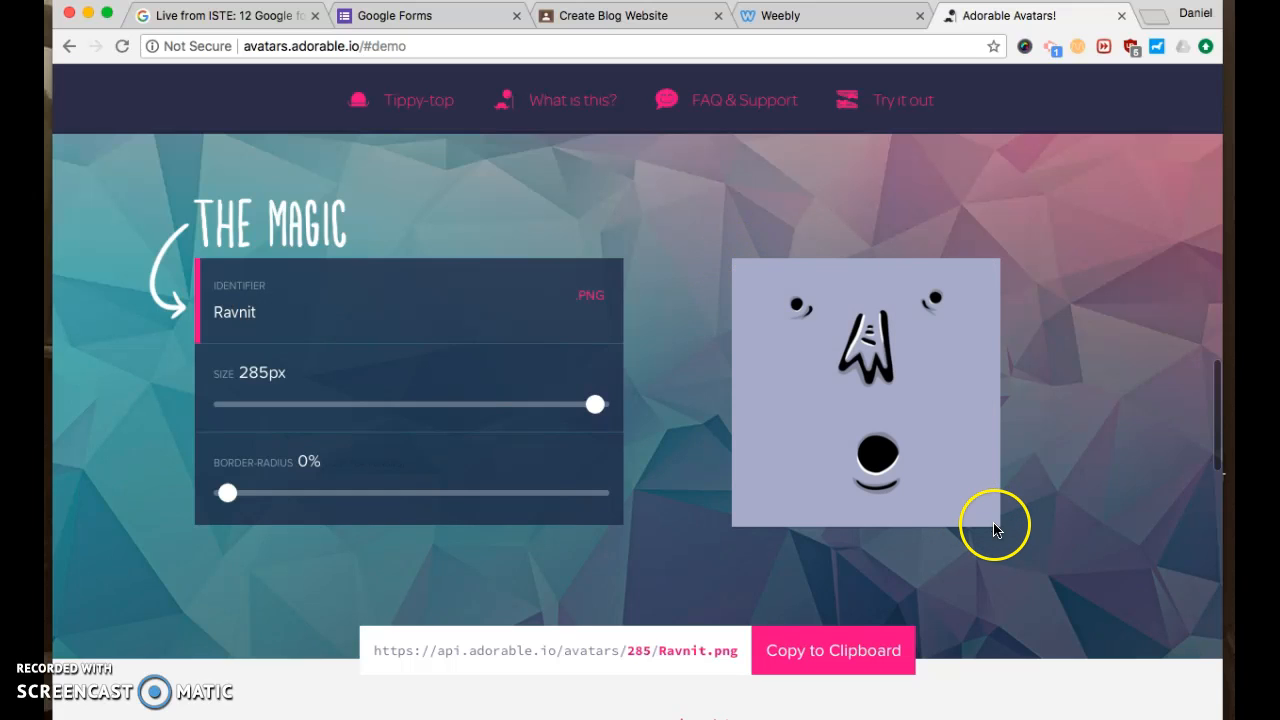
Return to Weebly and add the second captured avatar from the Desktop to the gallery.
{"action": "left_click", "coordinate": [791, 17]}
{"action": "left_click", "coordinate": [757, 210]}
{"action": "left_click", "coordinate": [700, 440]}
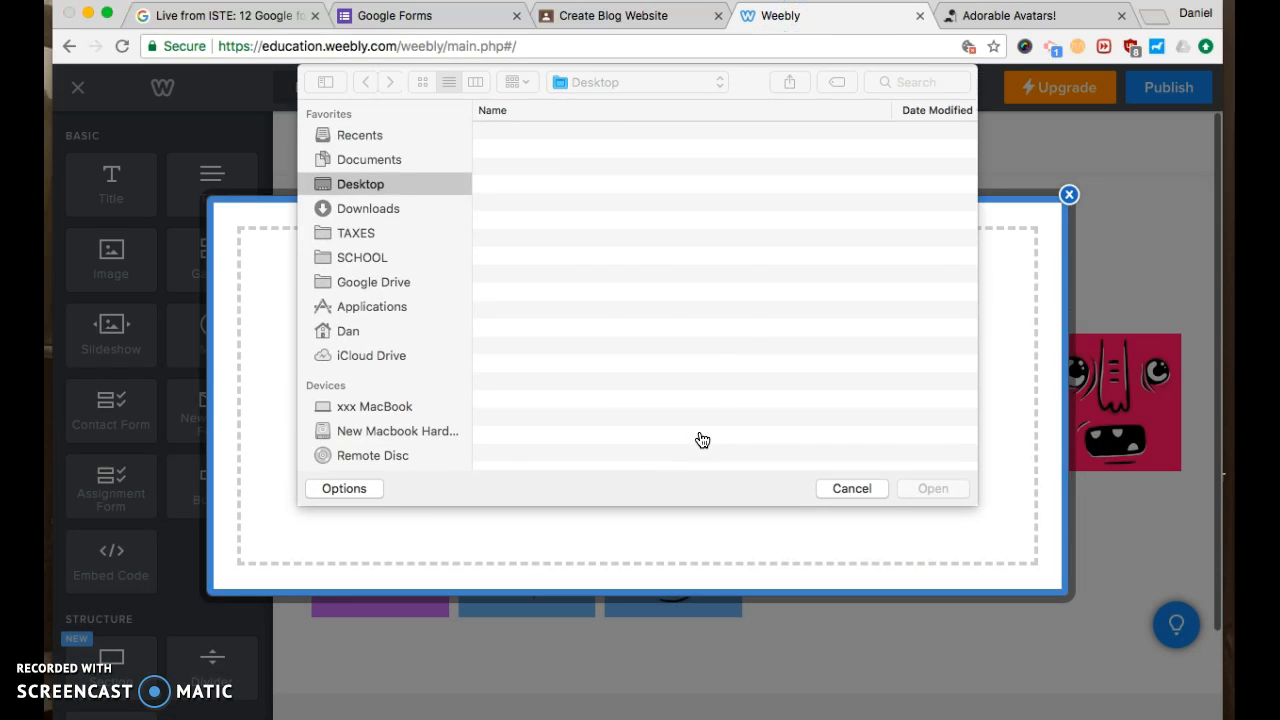
{"action": "double_click", "coordinate": [568, 134]}
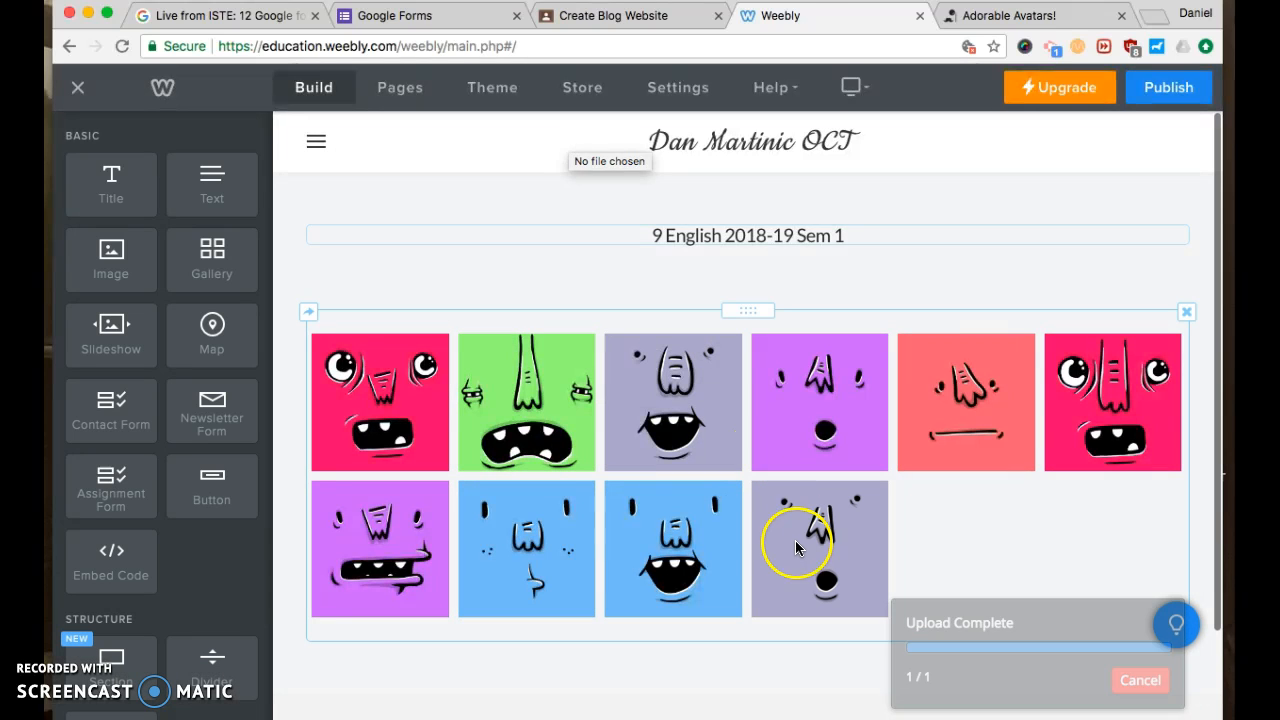
Caption the tenth gallery image, the grey-purple avatar, with the second student's first name.
{"action": "left_click", "coordinate": [797, 545]}
{"action": "left_click", "coordinate": [779, 462]}
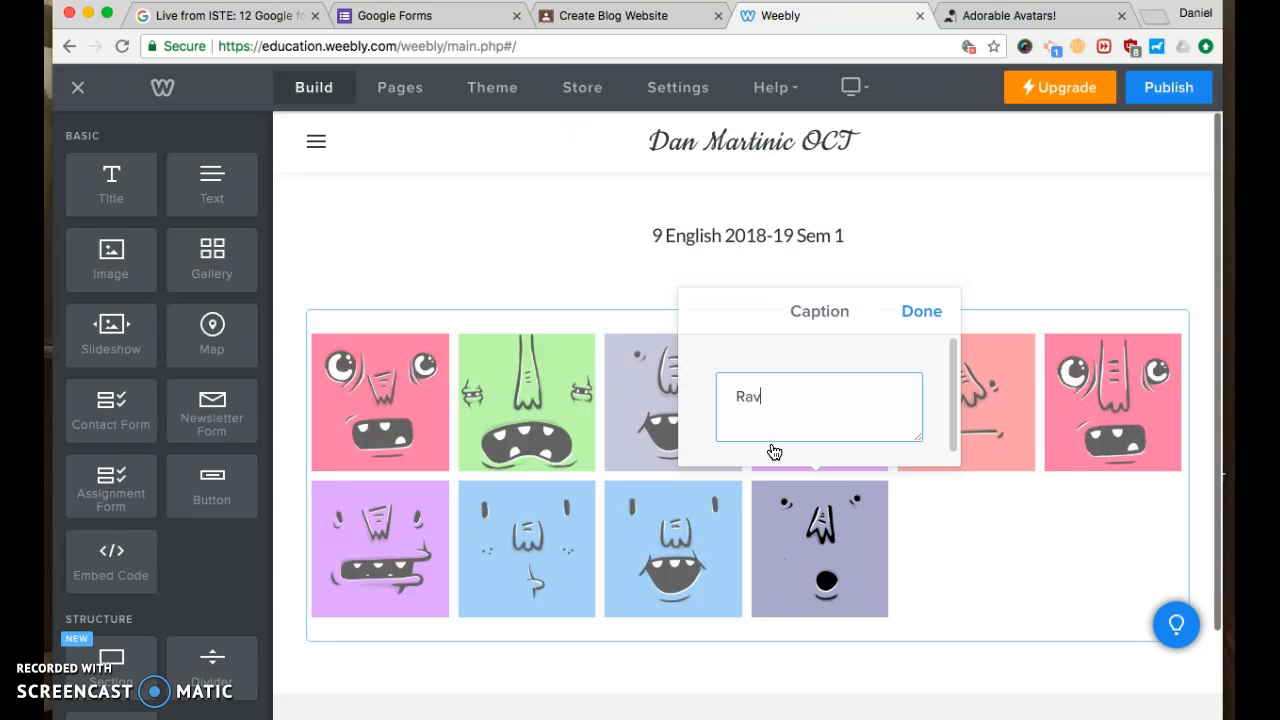
{"action": "left_click", "coordinate": [920, 313]}
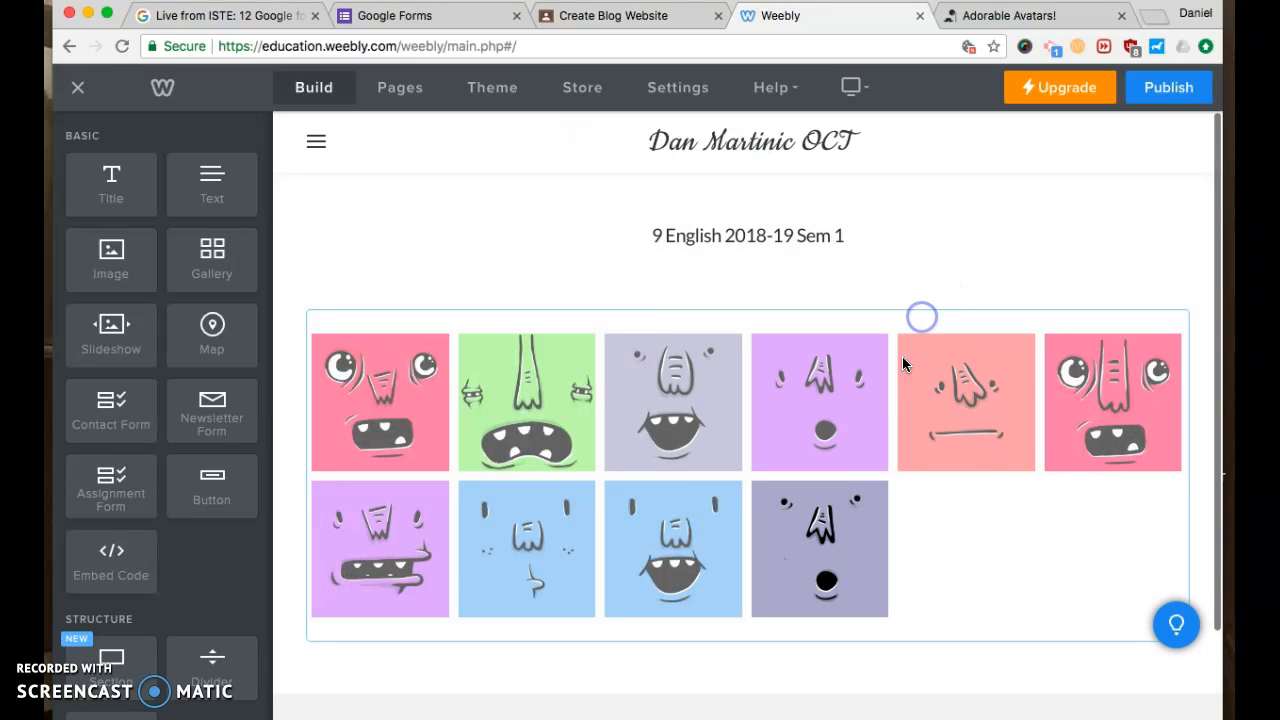
Link the tenth gallery image to the second student's copied blog address as a Website URL and close the link settings.
{"action": "left_click", "coordinate": [806, 532]}
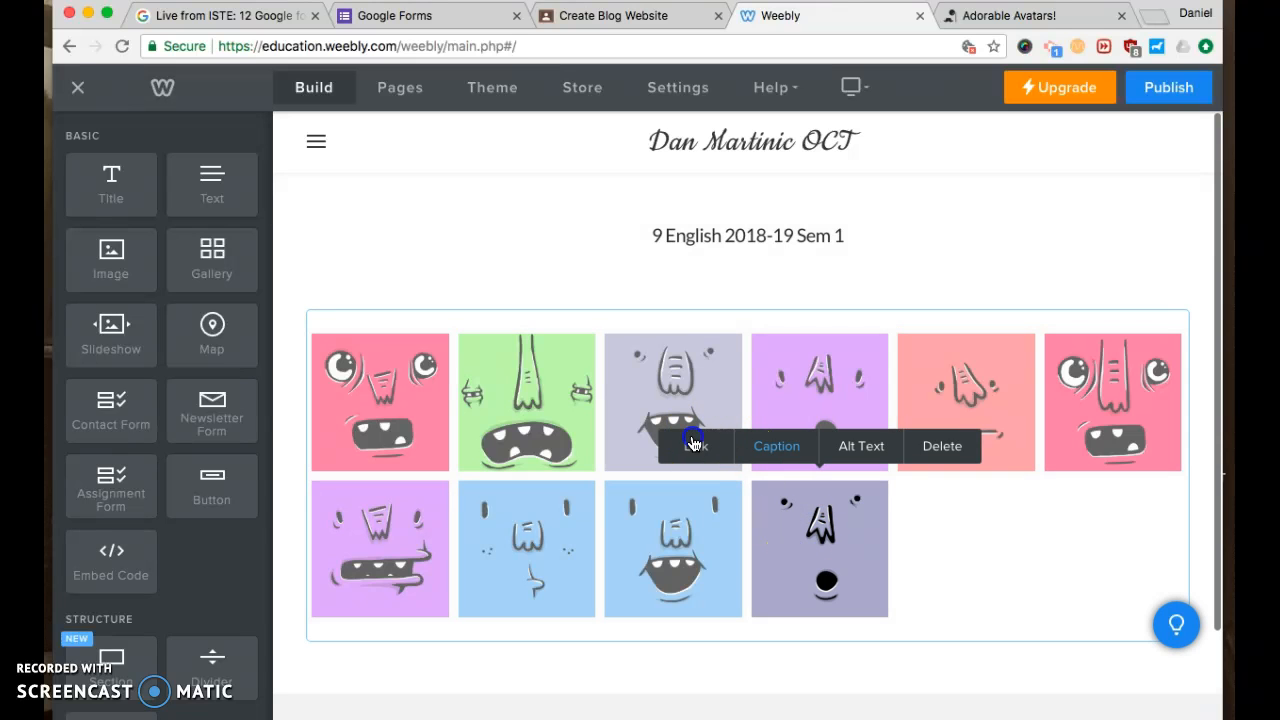
{"action": "left_click", "coordinate": [685, 443]}
{"action": "left_click", "coordinate": [600, 296]}
{"action": "left_click", "coordinate": [596, 373]}
{"action": "type", "text": "http://ravnitsblogforu.weebly.com/"}
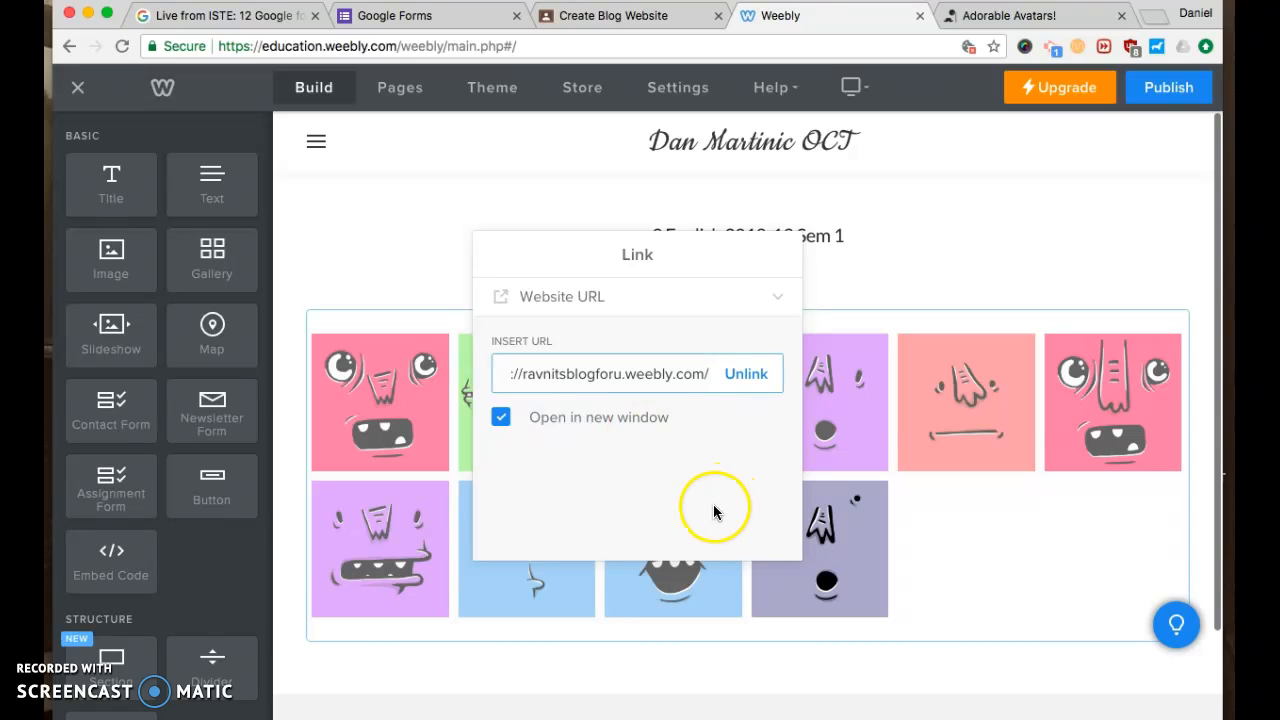
{"action": "left_click", "coordinate": [933, 618]}
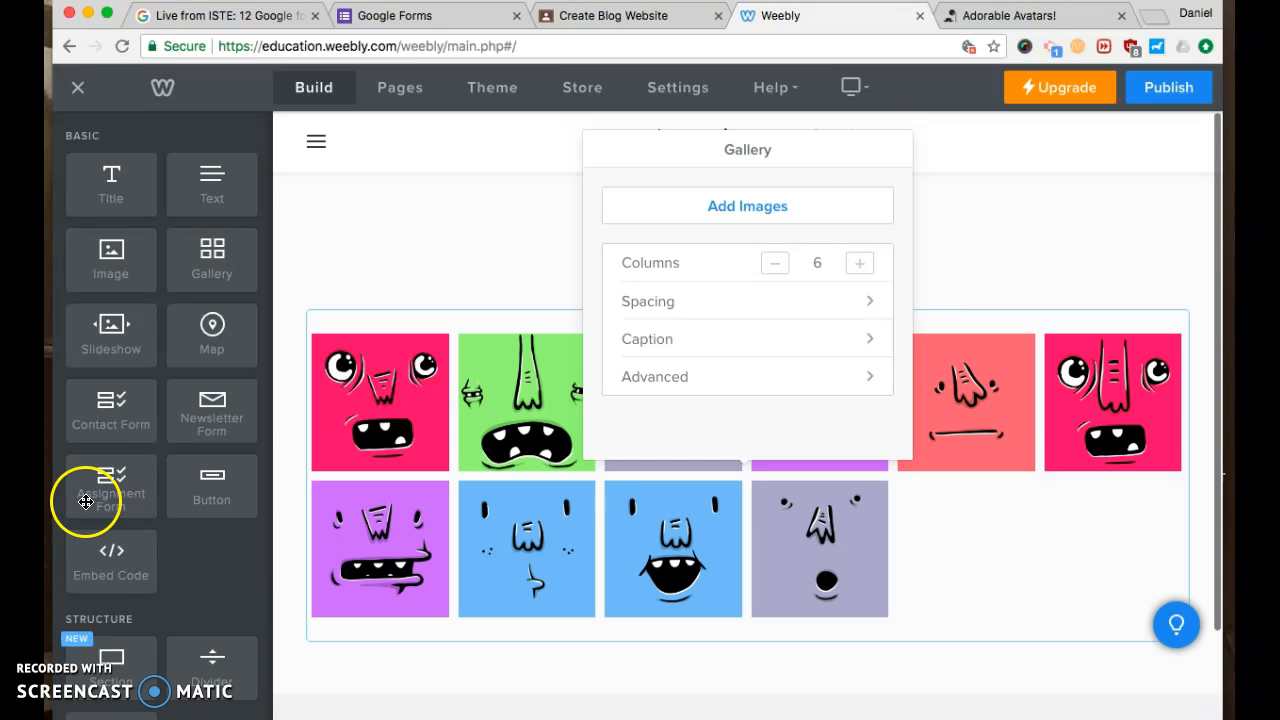
Publish the website and open the published site from its link.
{"action": "left_click", "coordinate": [1164, 91]}
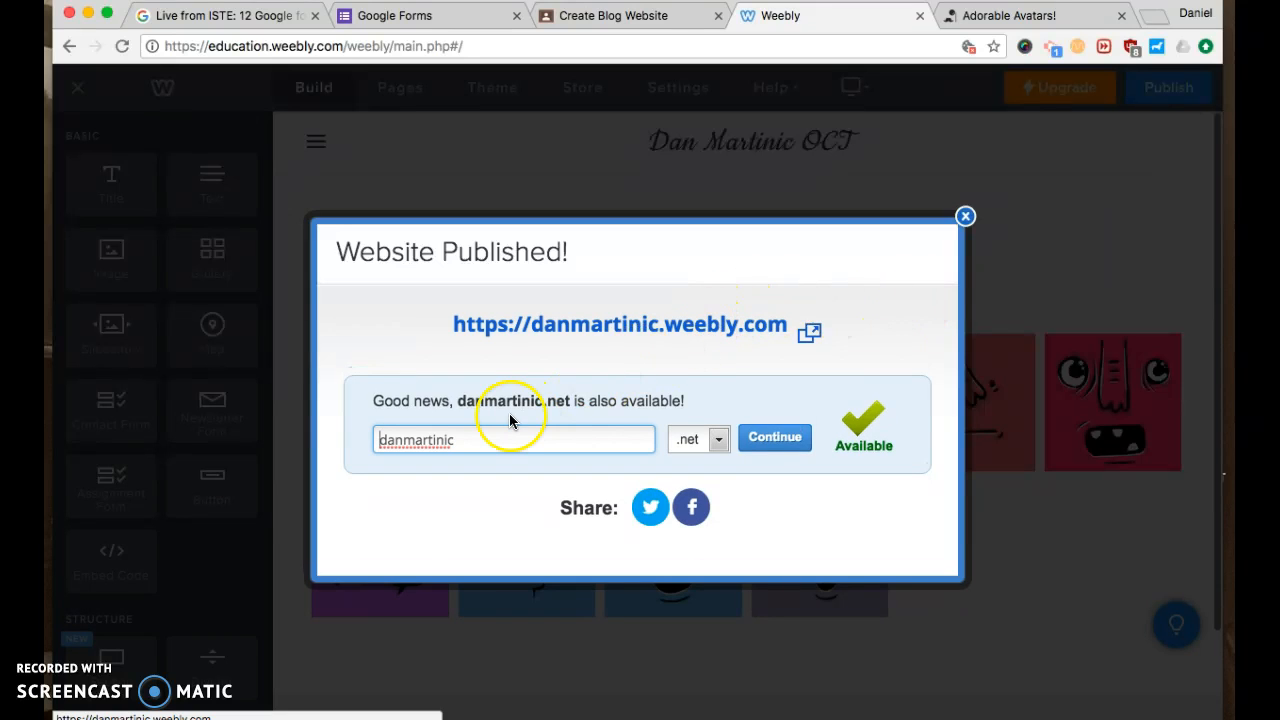
{"action": "left_click", "coordinate": [583, 328]}
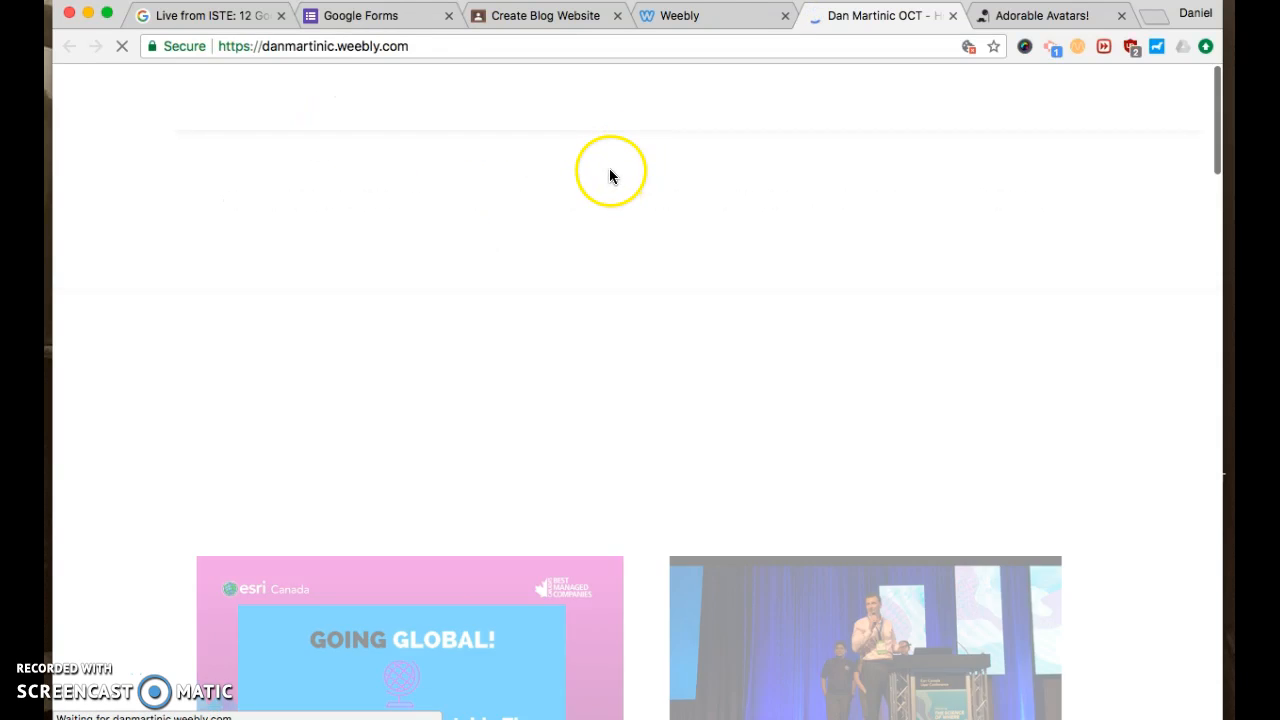
Open the 9 English 2018-19 Sem 1 class page under Students on the published site.
{"action": "left_click", "coordinate": [203, 103]}
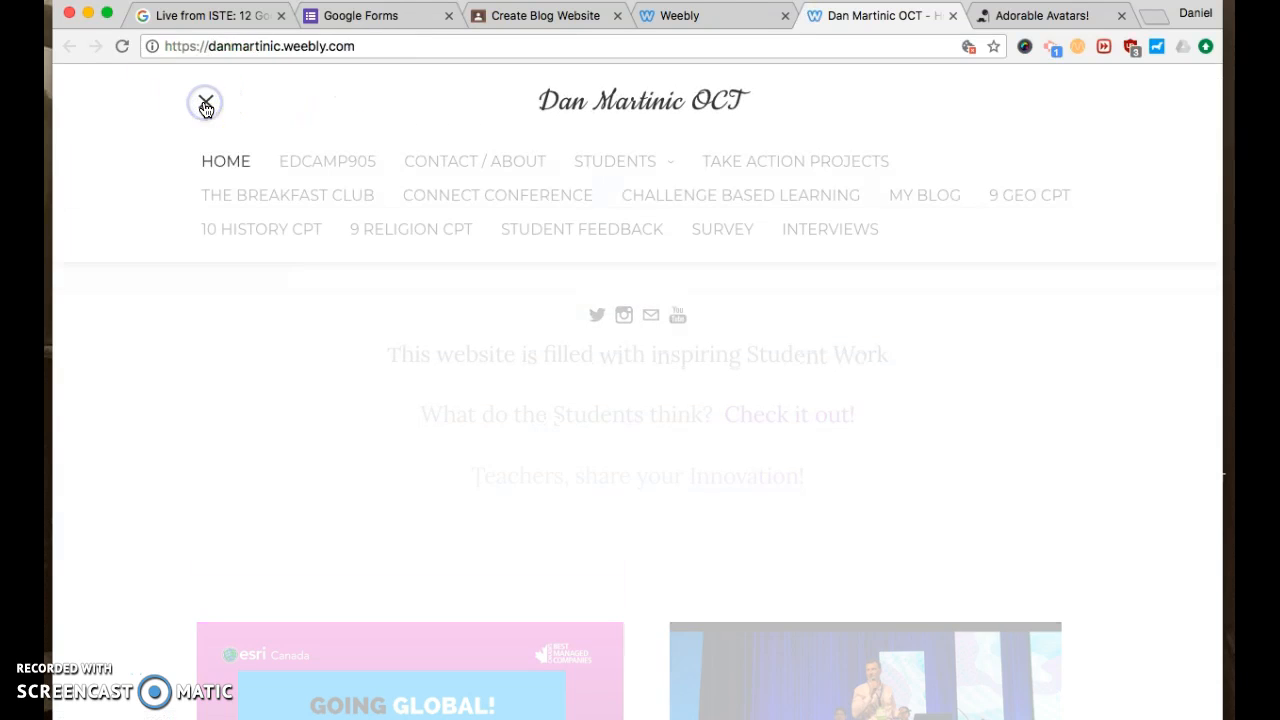
{"action": "left_click", "coordinate": [656, 165]}
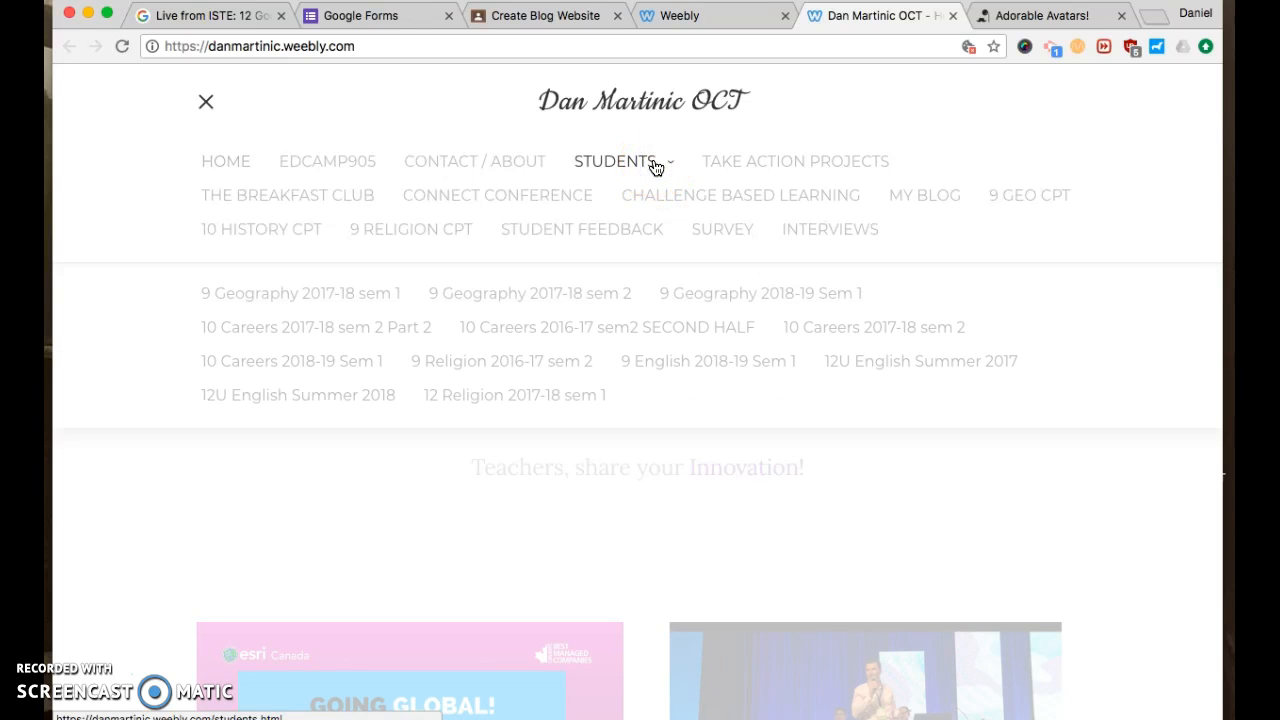
{"action": "left_click", "coordinate": [665, 247]}
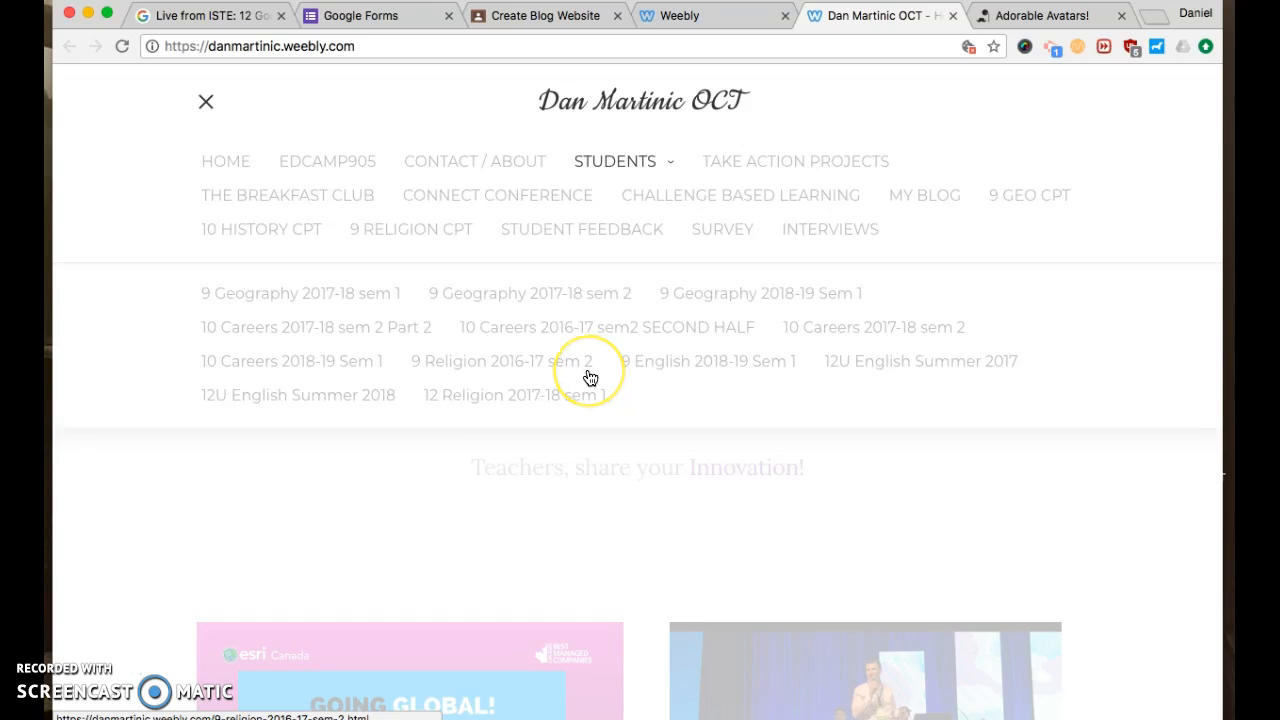
{"action": "left_click", "coordinate": [719, 360]}
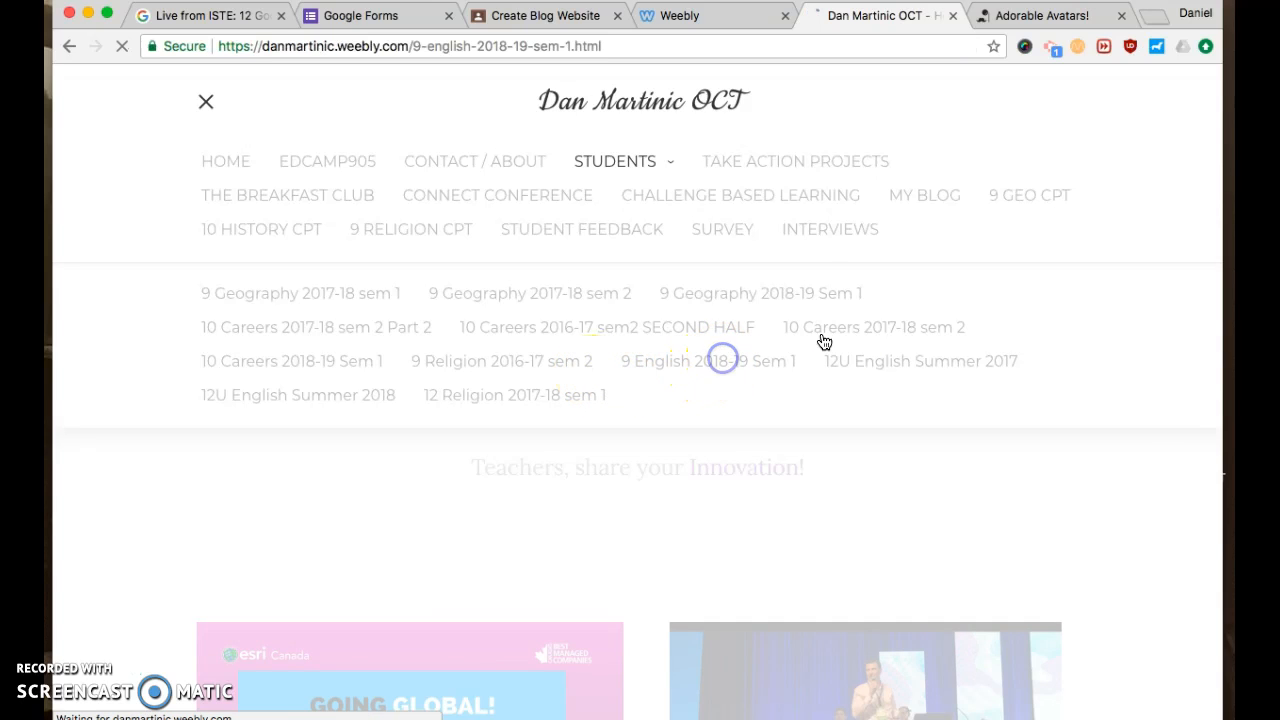
Select the full web address of the published class page, bring up its copy options and dismiss them.
{"action": "left_click", "coordinate": [420, 50]}
{"action": "right_click", "coordinate": [421, 49]}
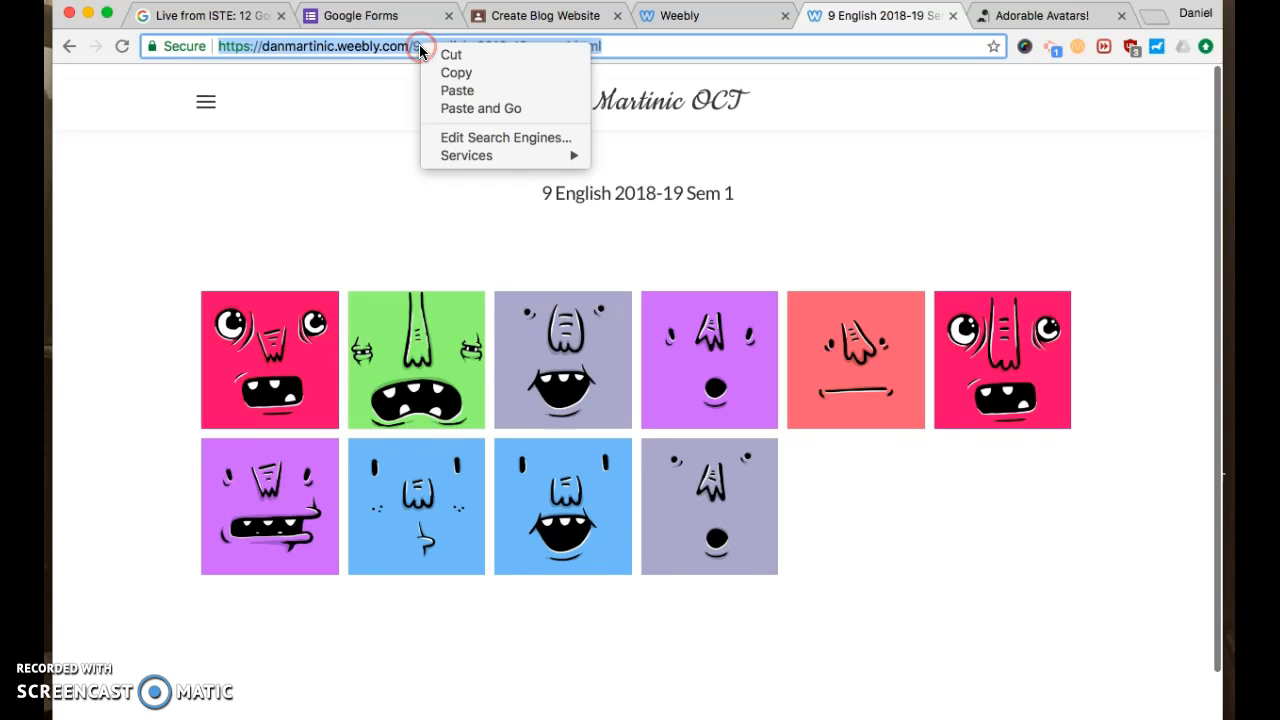
{"action": "left_click", "coordinate": [366, 82]}
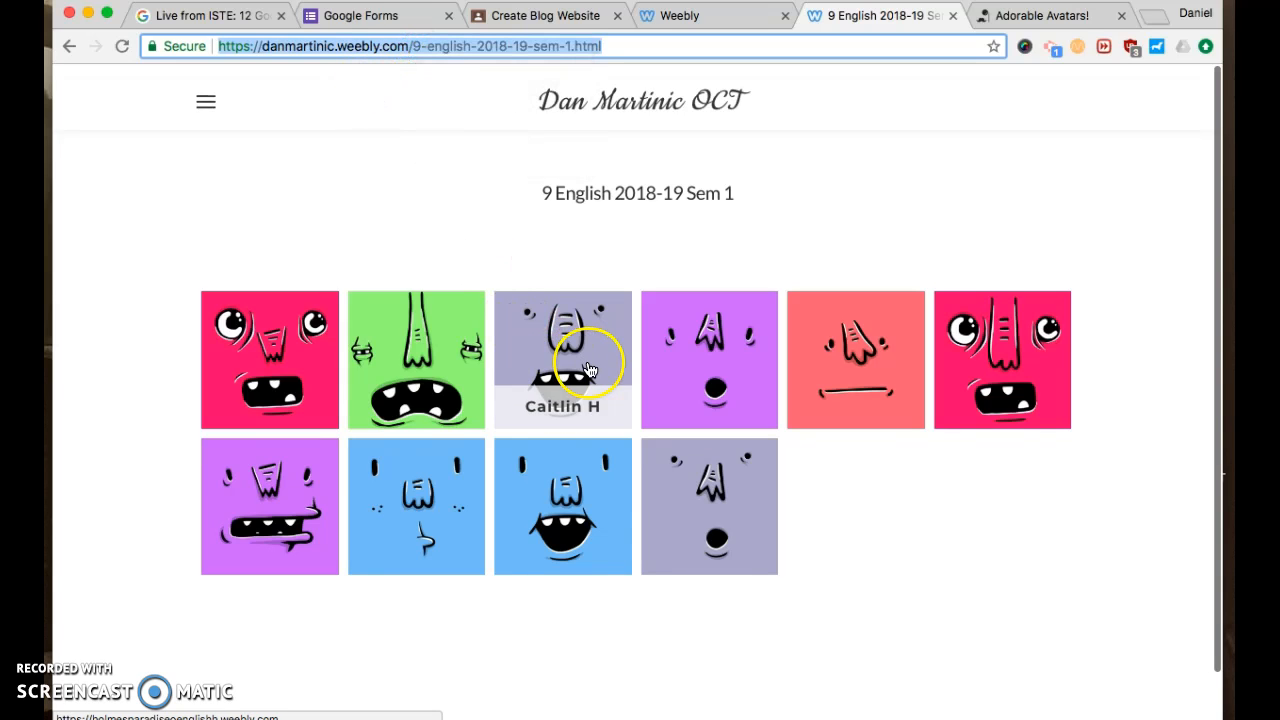